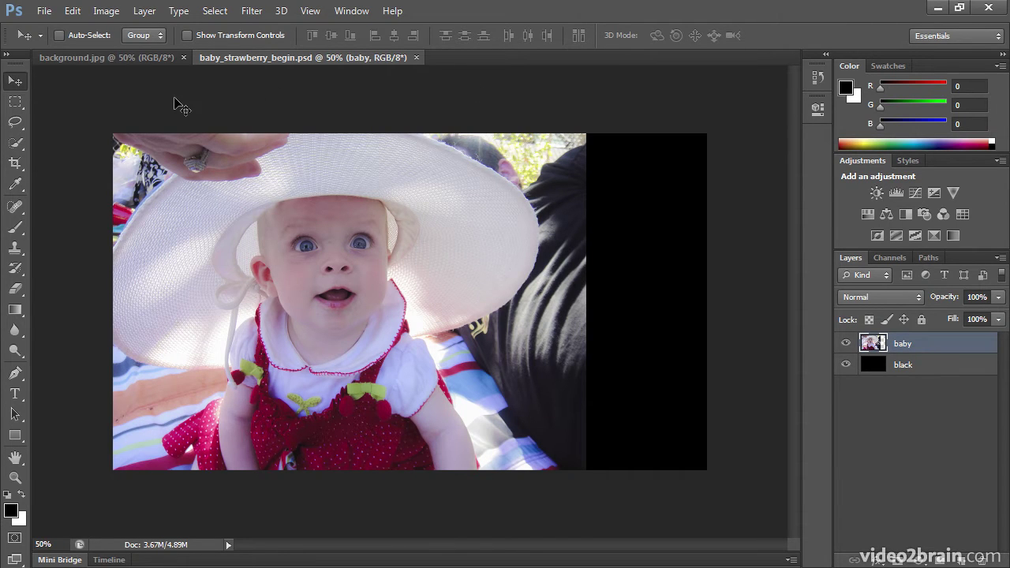
- Pick the standard freehand Lasso tool from the Tools panel
click(12, 124)
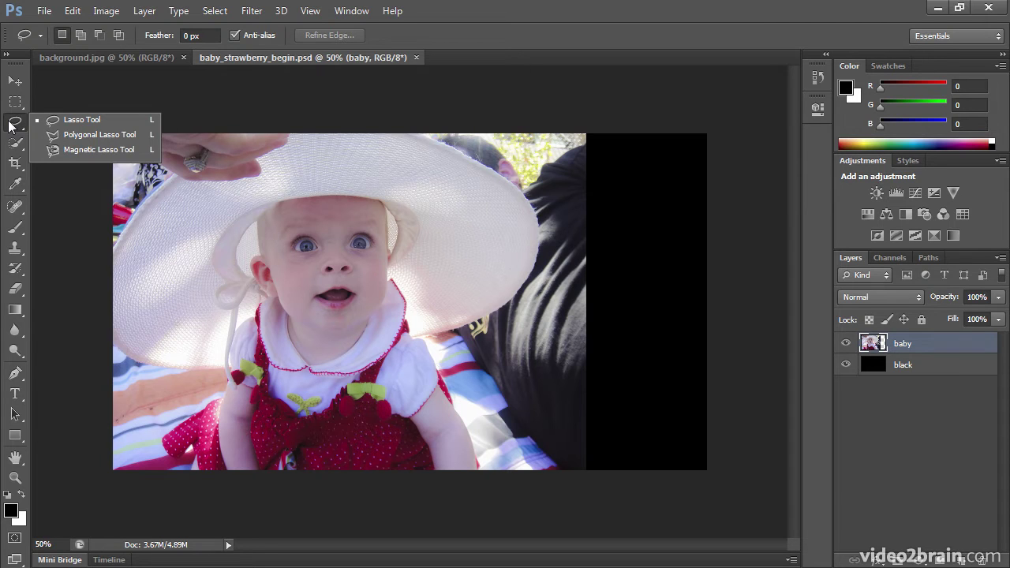
- Zoom to 100% and lasso the baby's forehead just below the hat brim
click(11, 126)
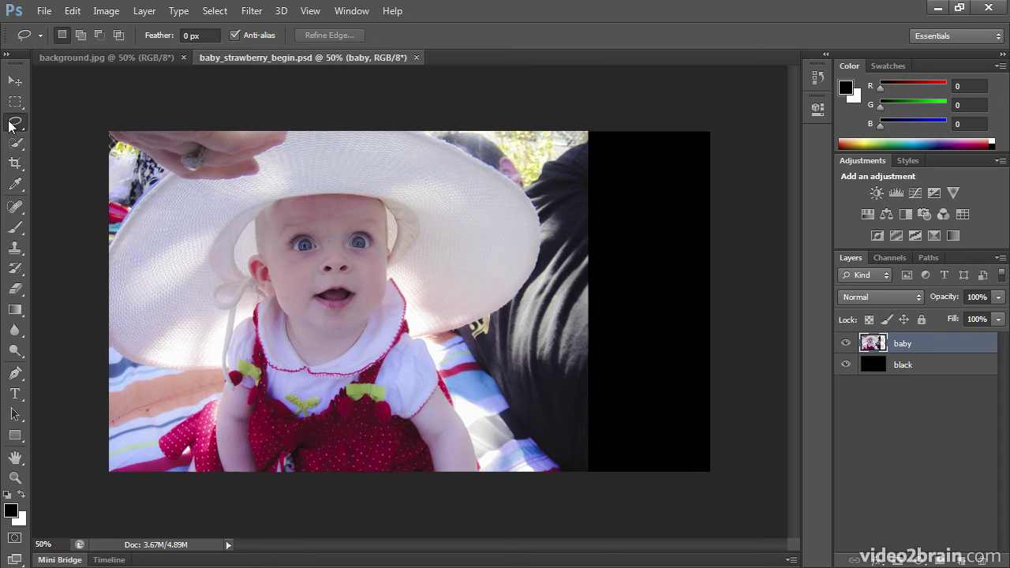
key(ctrl+plus)
key(ctrl+plus)
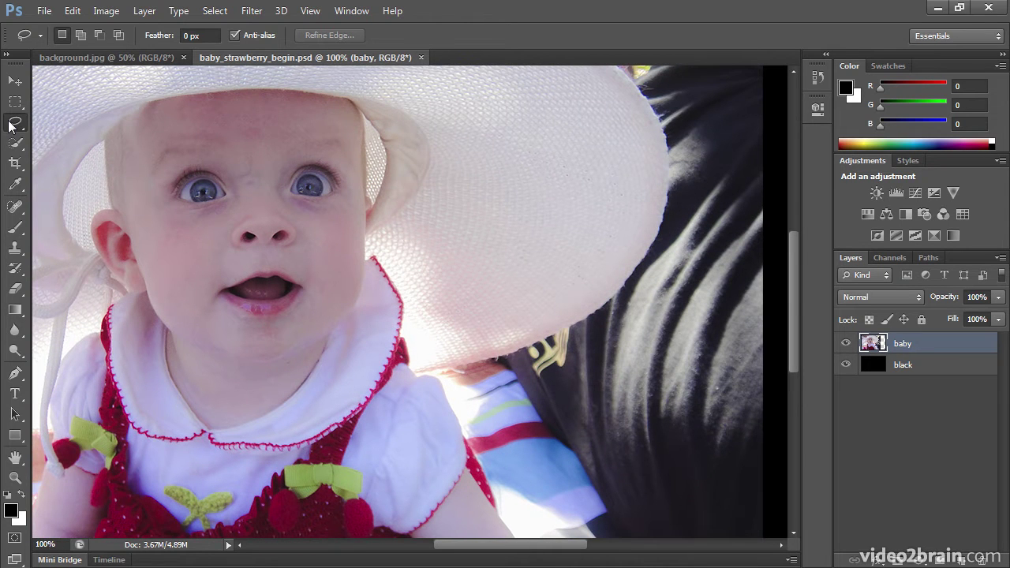
click(310, 10)
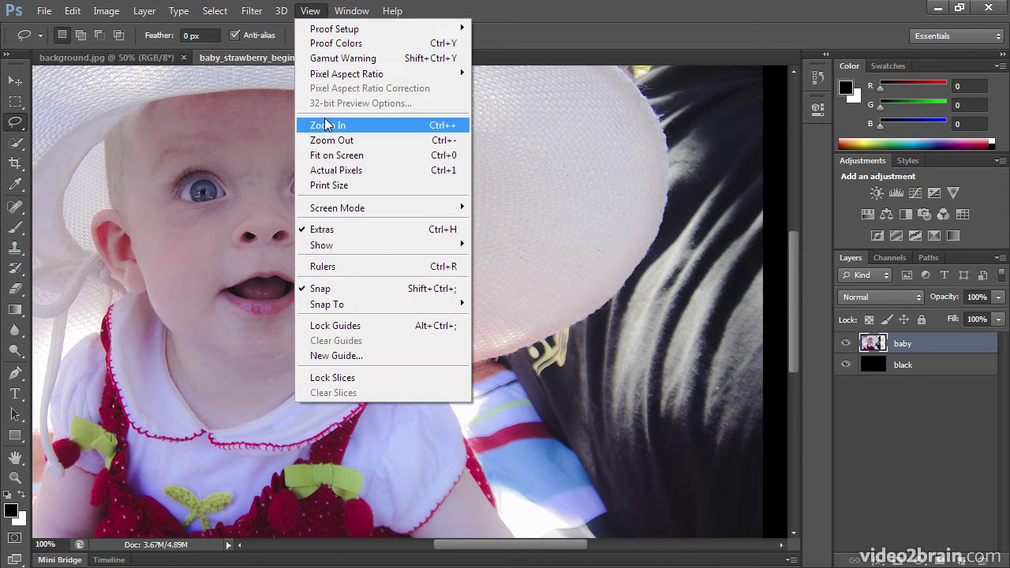
click(314, 10)
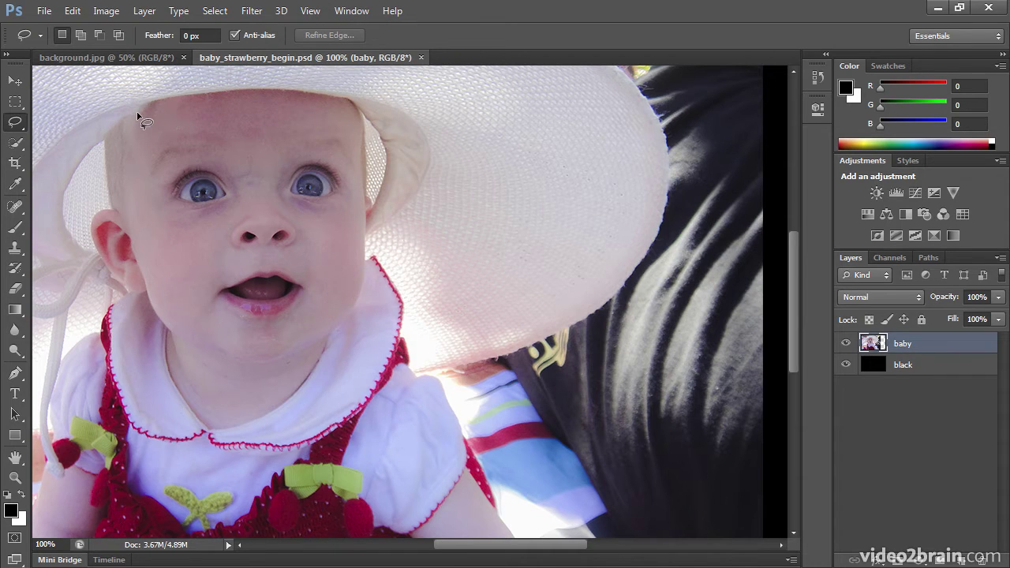
mouse_move(134, 115)
mouse_down()
mouse_move(137, 158)
mouse_move(153, 164)
mouse_move(255, 164)
mouse_move(291, 146)
mouse_move(363, 124)
mouse_up()
drag(133, 108, 132, 107)
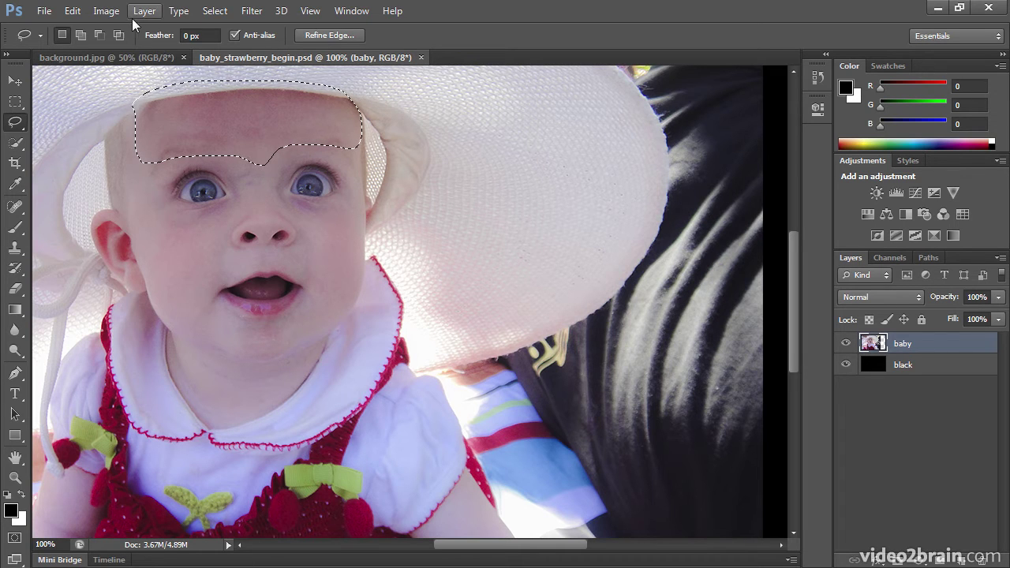
- Apply Color Balance -5, +7, 0 to the forehead midtones, checking before and after with Preview
click(106, 10)
mouse_move(117, 51)
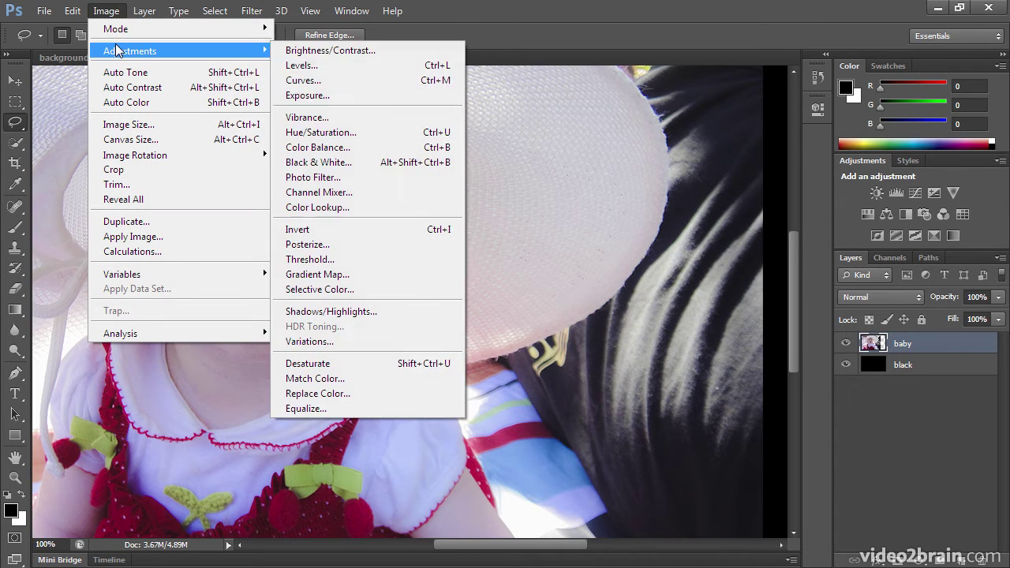
click(319, 147)
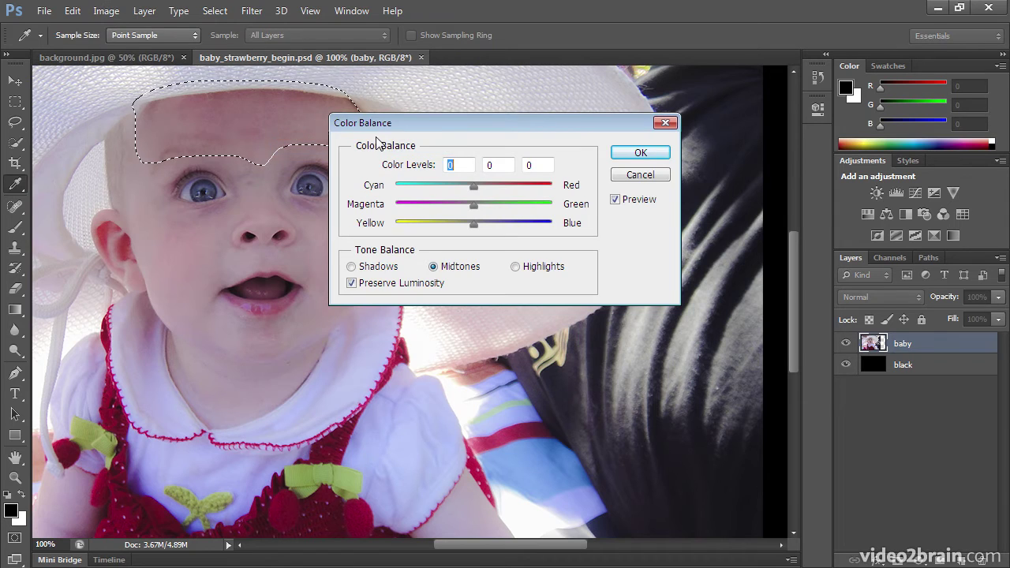
drag(417, 128, 463, 128)
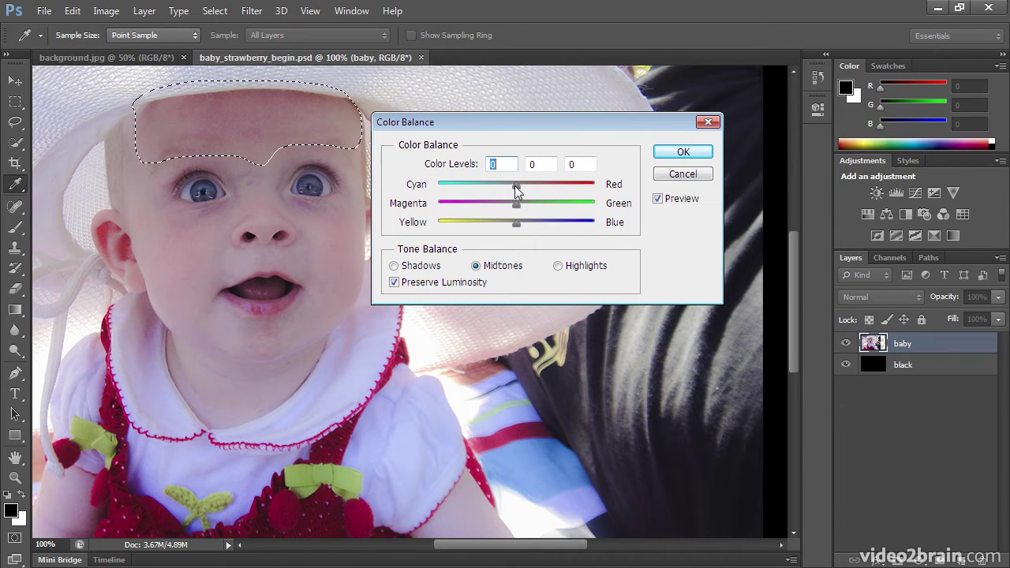
mouse_move(515, 187)
mouse_down()
mouse_move(518, 210)
mouse_move(507, 203)
mouse_up()
click(659, 200)
click(659, 201)
drag(509, 209, 522, 209)
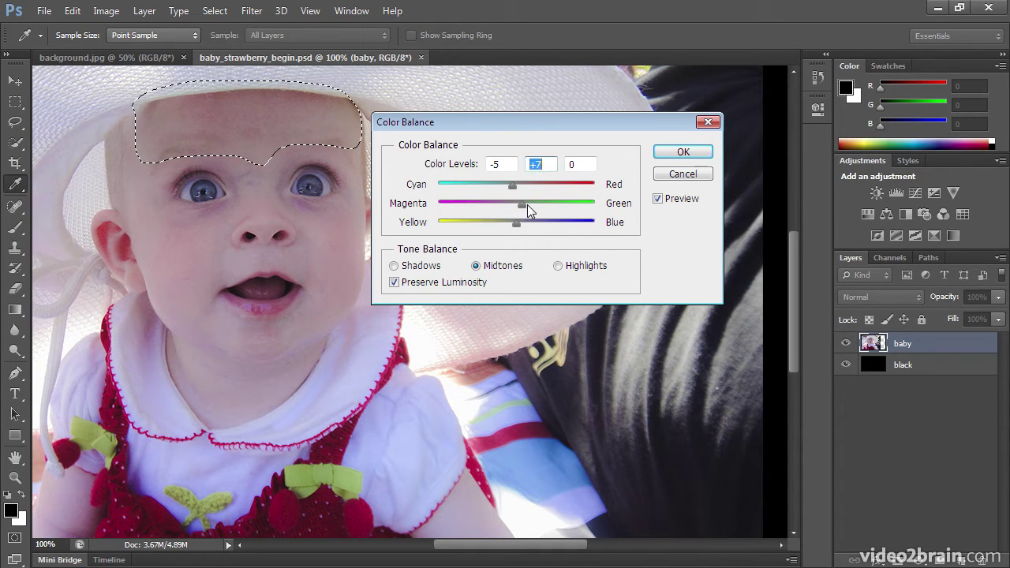
click(658, 199)
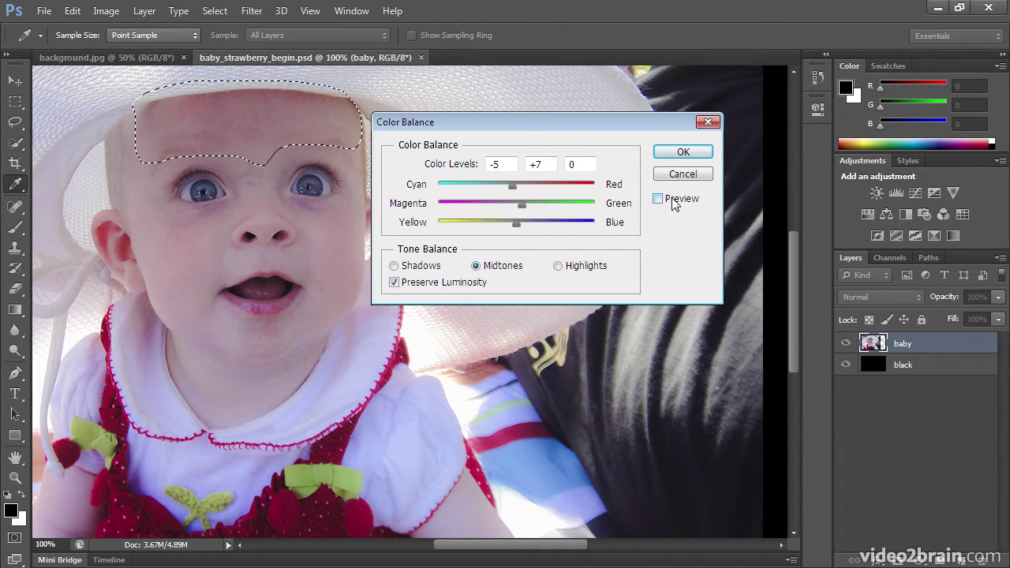
click(658, 199)
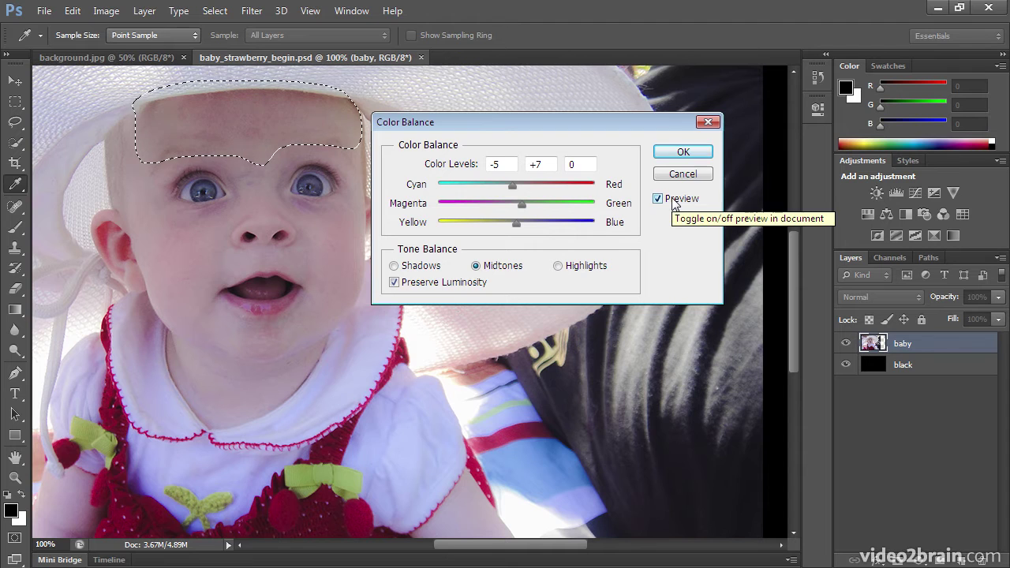
click(669, 155)
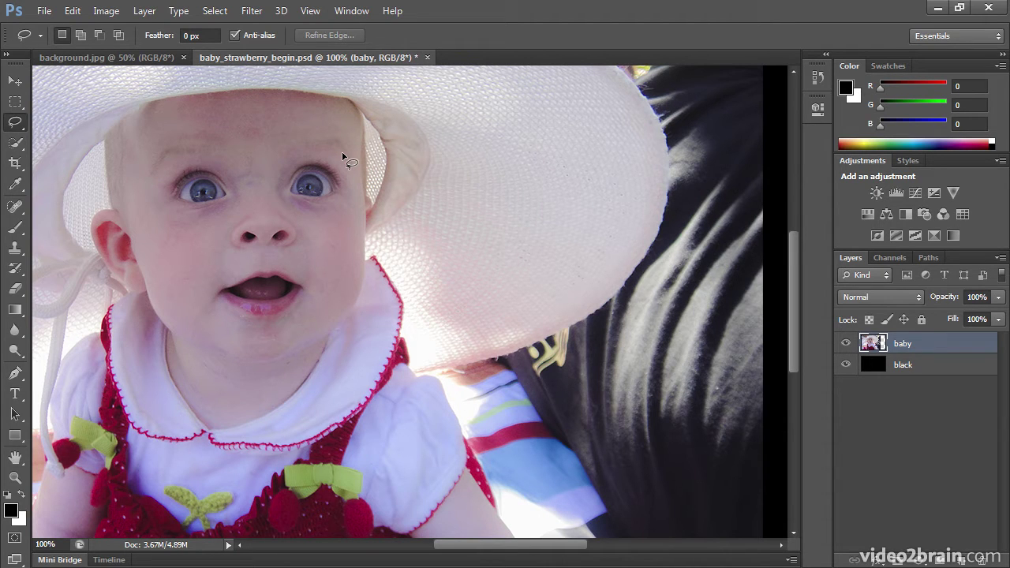
- Step backward twice through the edit history
click(71, 12)
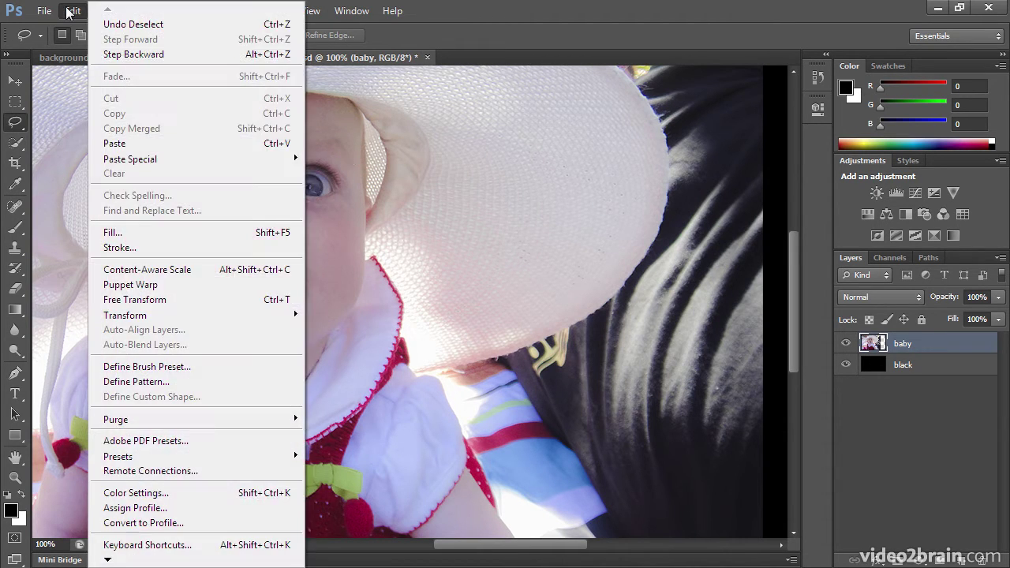
click(146, 63)
click(77, 12)
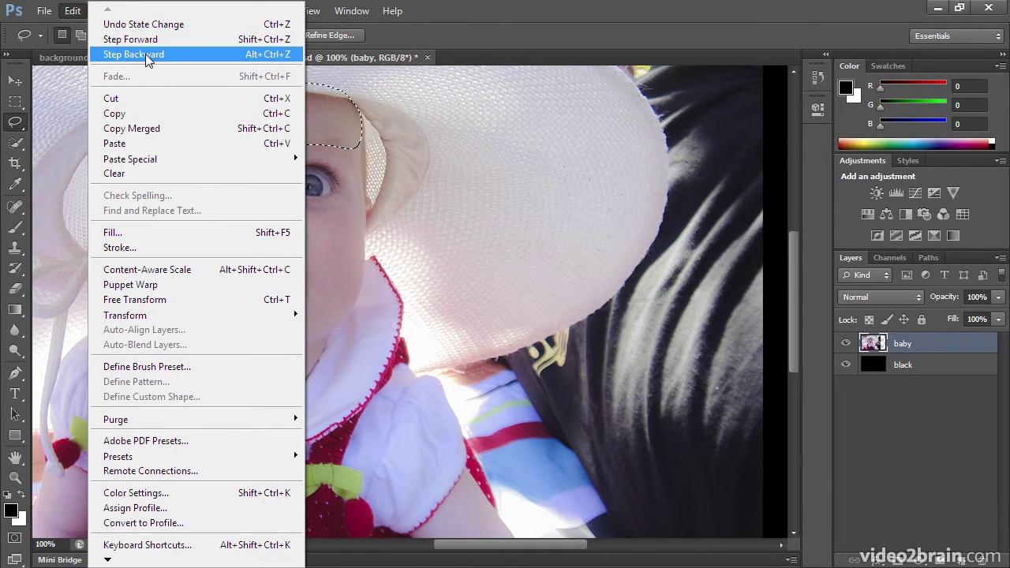
click(146, 54)
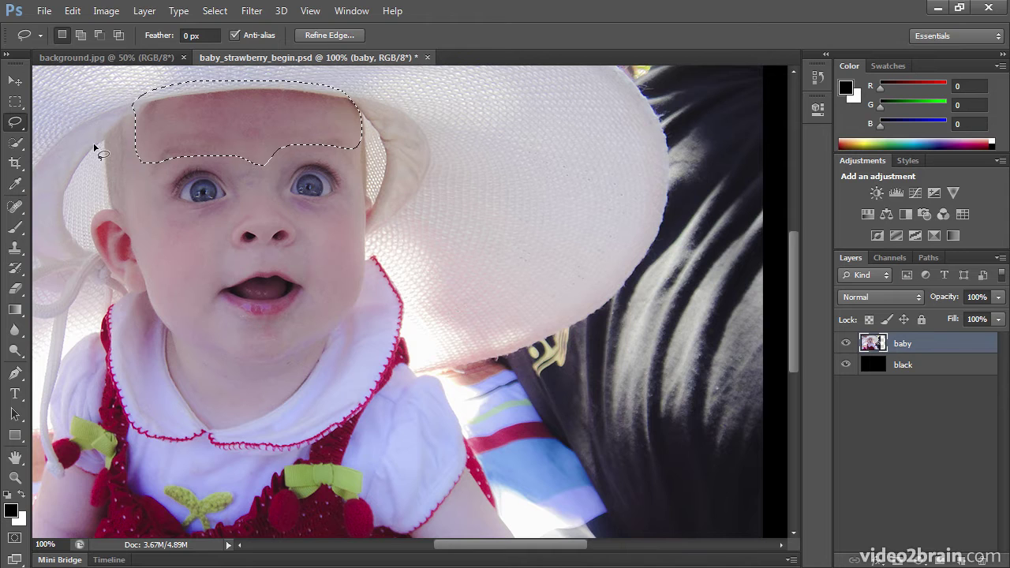
- Deselect and redraw the forehead lasso selection along the hat brim
click(145, 140)
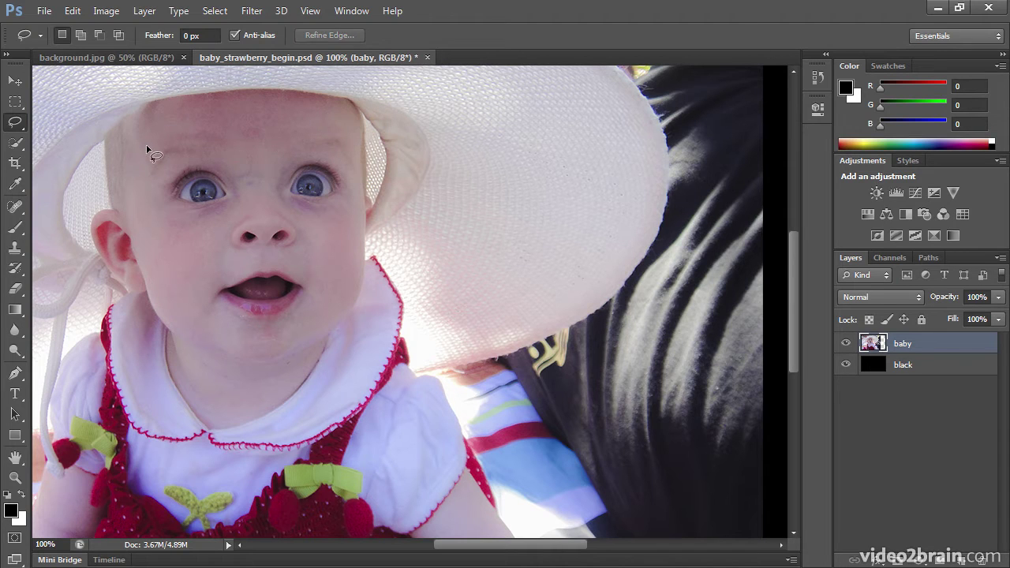
mouse_move(165, 92)
mouse_down()
mouse_move(324, 84)
mouse_move(367, 101)
mouse_move(354, 129)
mouse_move(296, 152)
mouse_move(238, 161)
mouse_move(139, 147)
mouse_up()
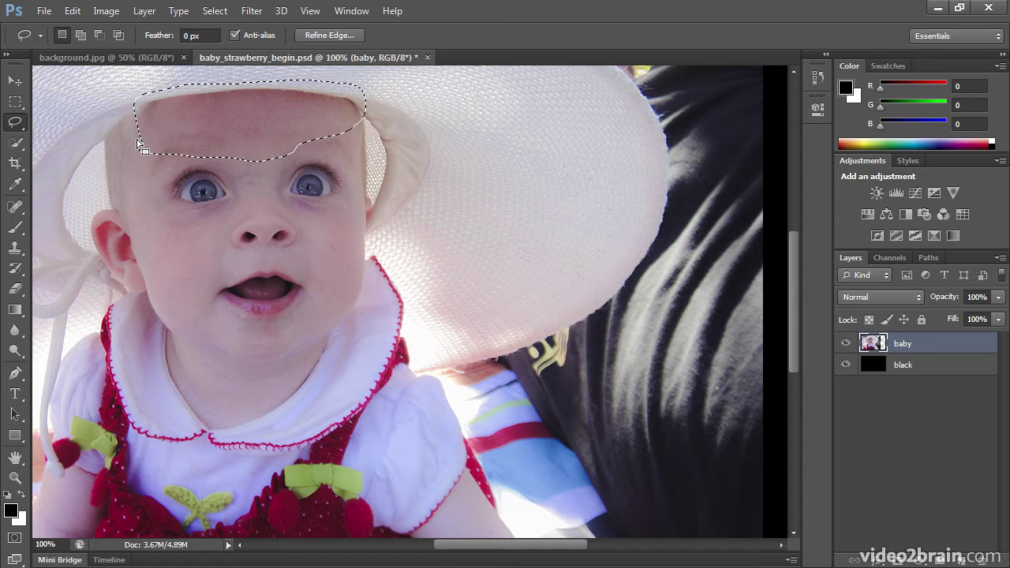
click(207, 12)
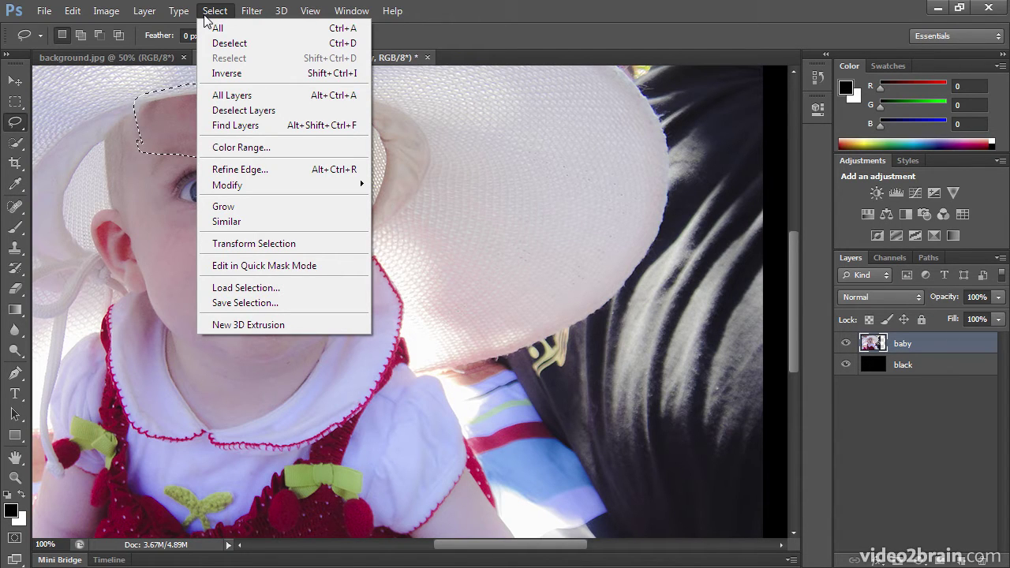
- Feather the forehead selection with a 25-pixel radius
mouse_move(347, 186)
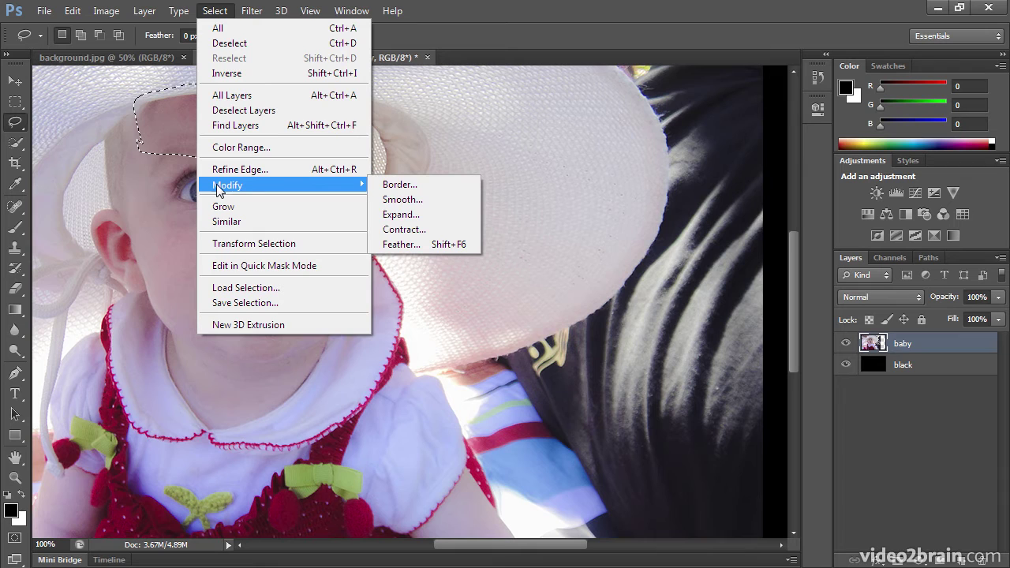
click(438, 244)
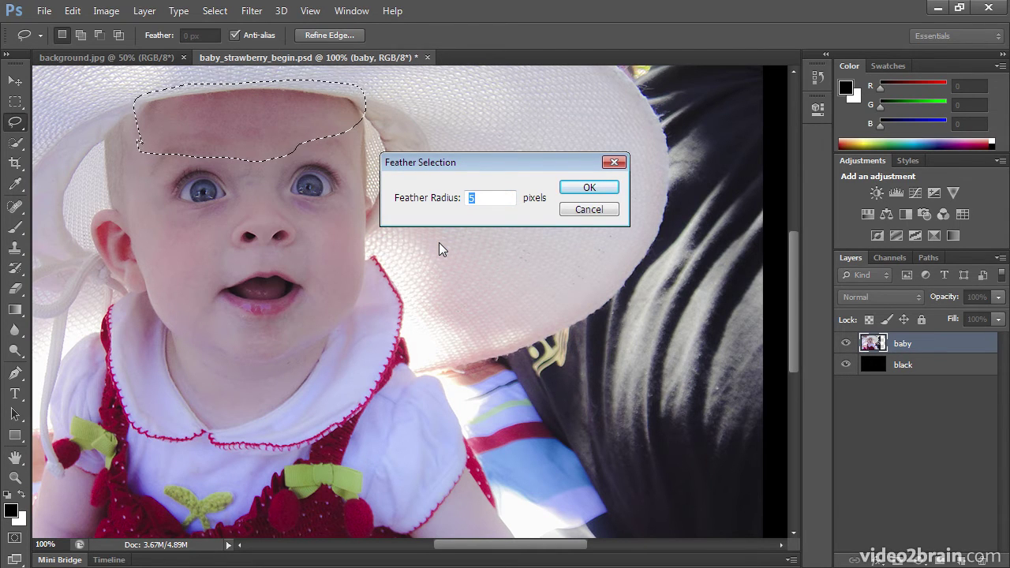
text(25)
click(586, 189)
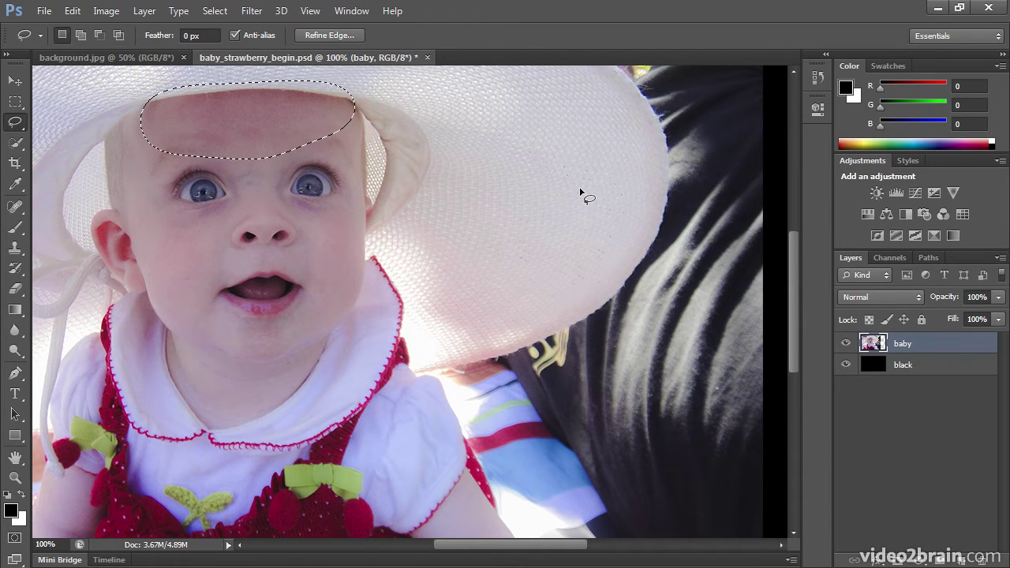
- Color-balance the forehead's midtones toward cyan and highlights to -3, +10, 0, then deselect
click(108, 11)
mouse_move(112, 51)
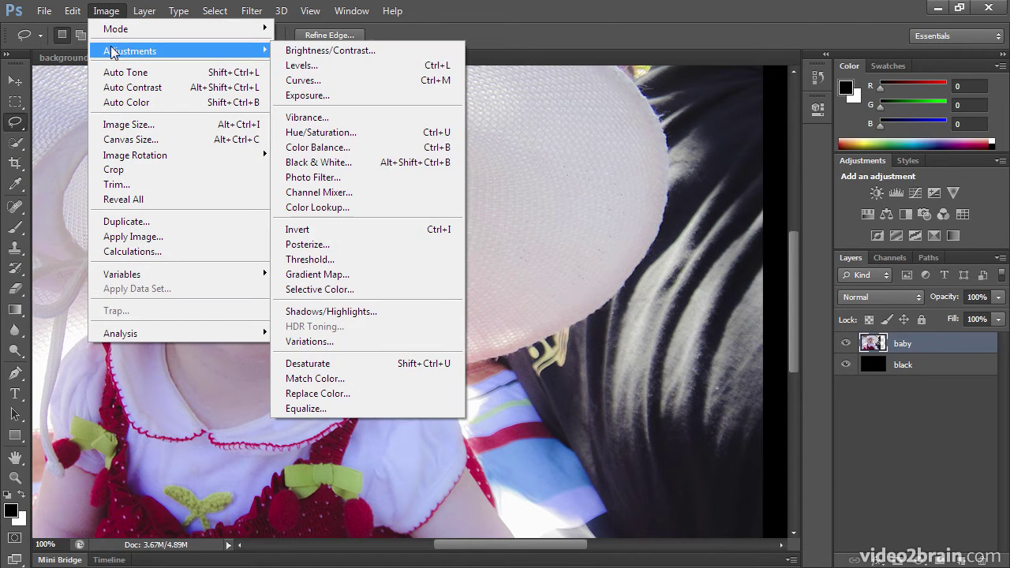
click(404, 156)
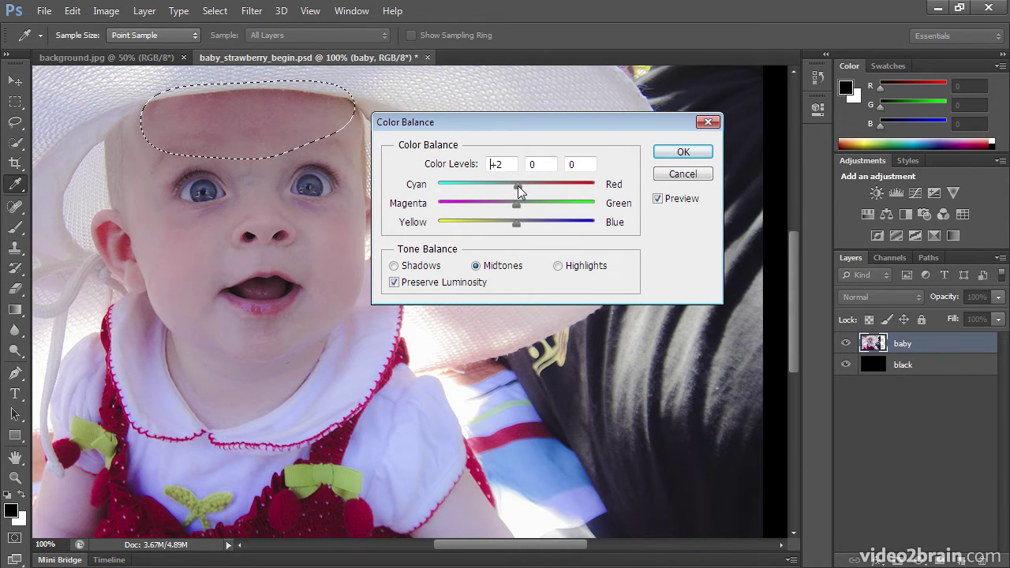
drag(518, 185, 521, 210)
click(568, 267)
drag(517, 187, 526, 209)
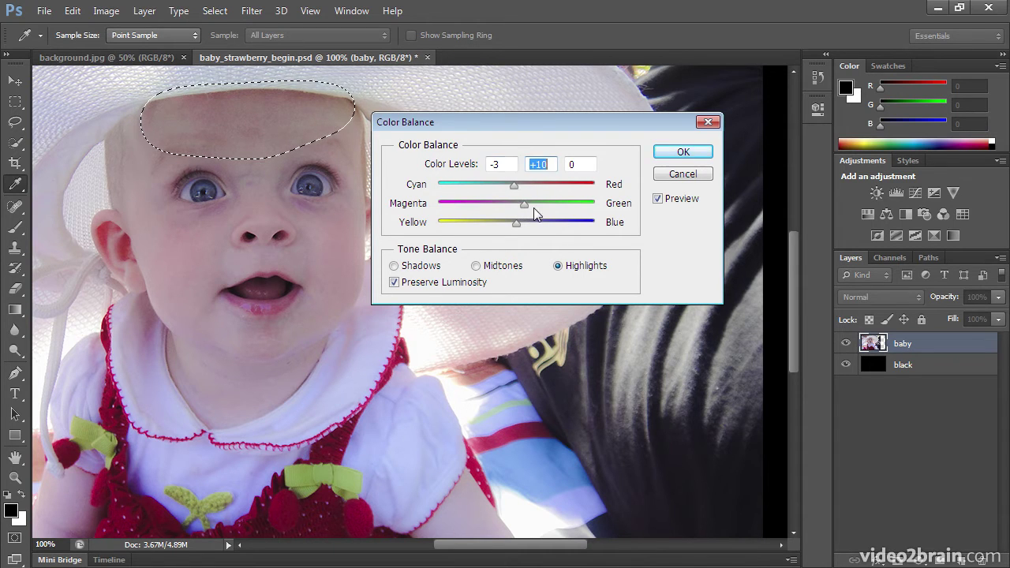
click(670, 154)
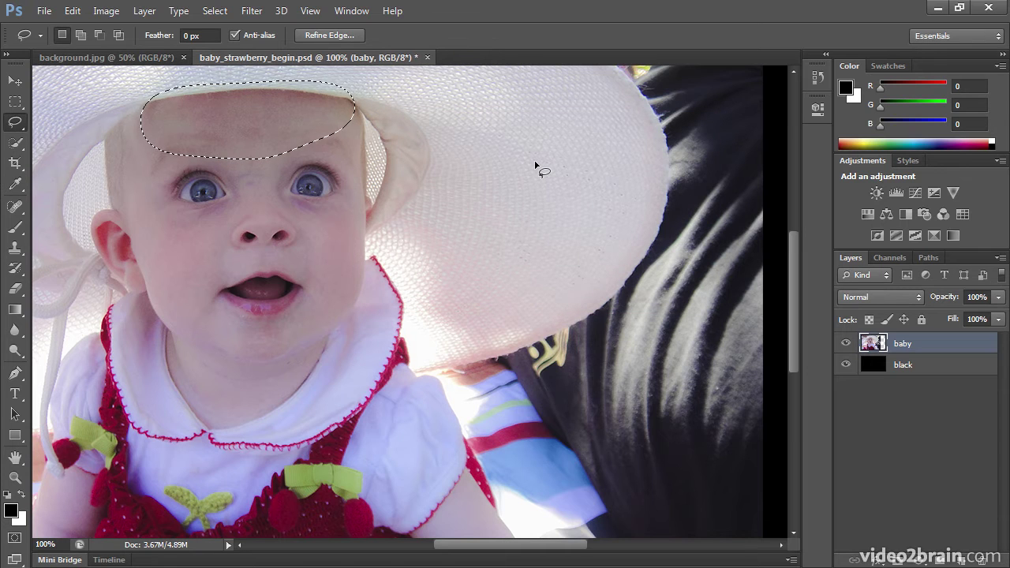
key(ctrl+d)
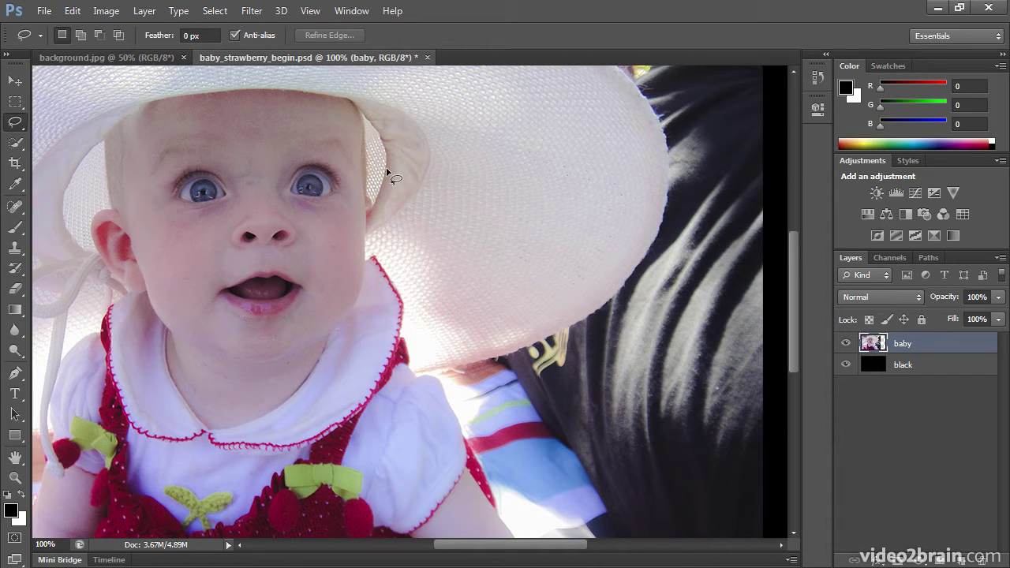
- Compare original and latest states in History, keep the latest, and fit the photo on screen
click(817, 76)
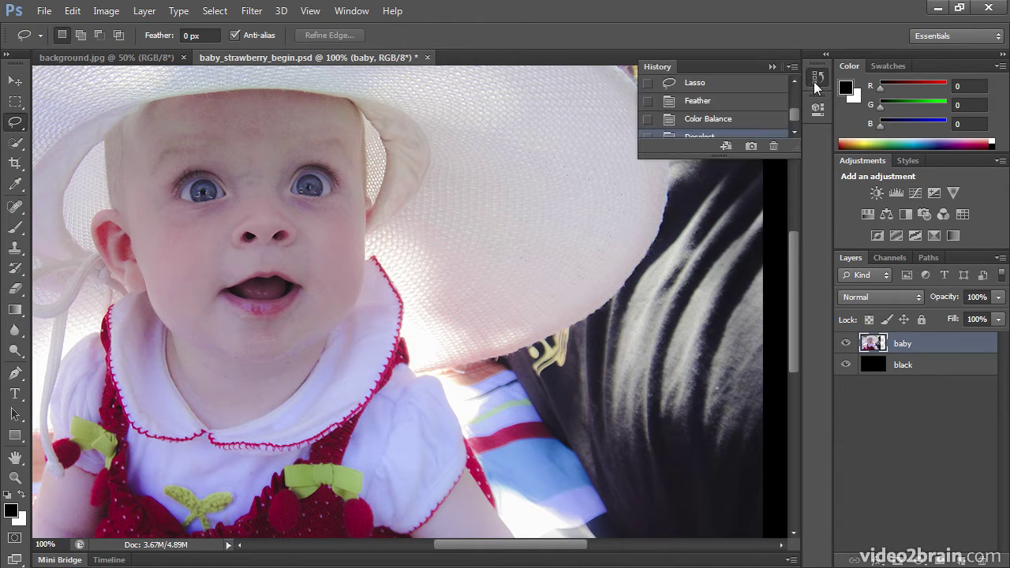
drag(793, 146, 793, 370)
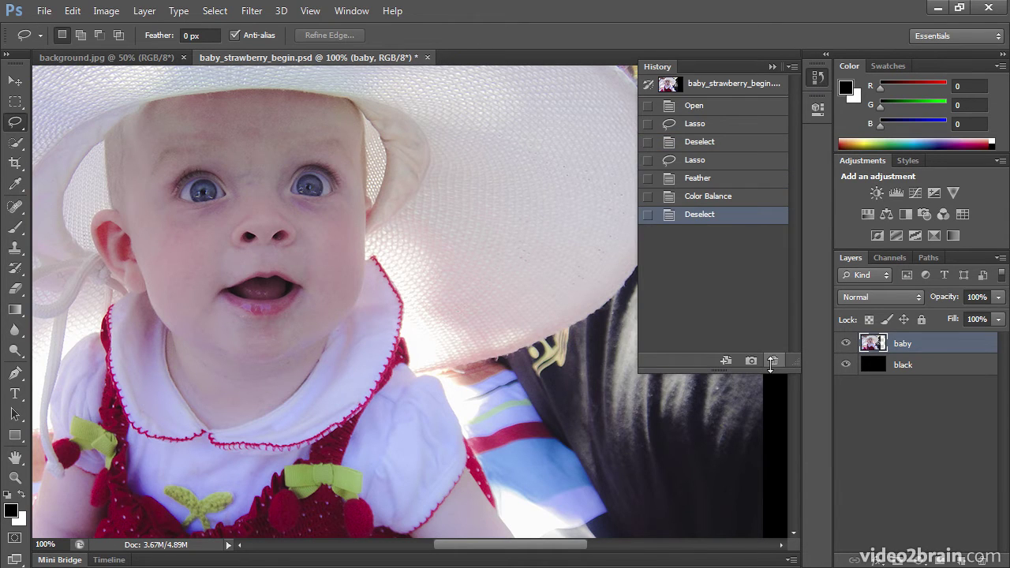
click(706, 89)
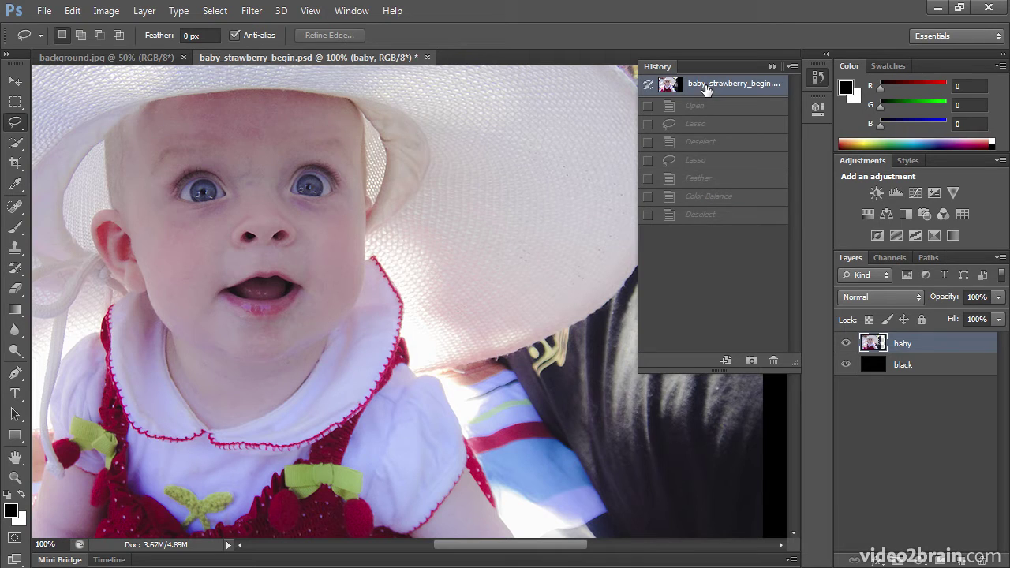
click(706, 215)
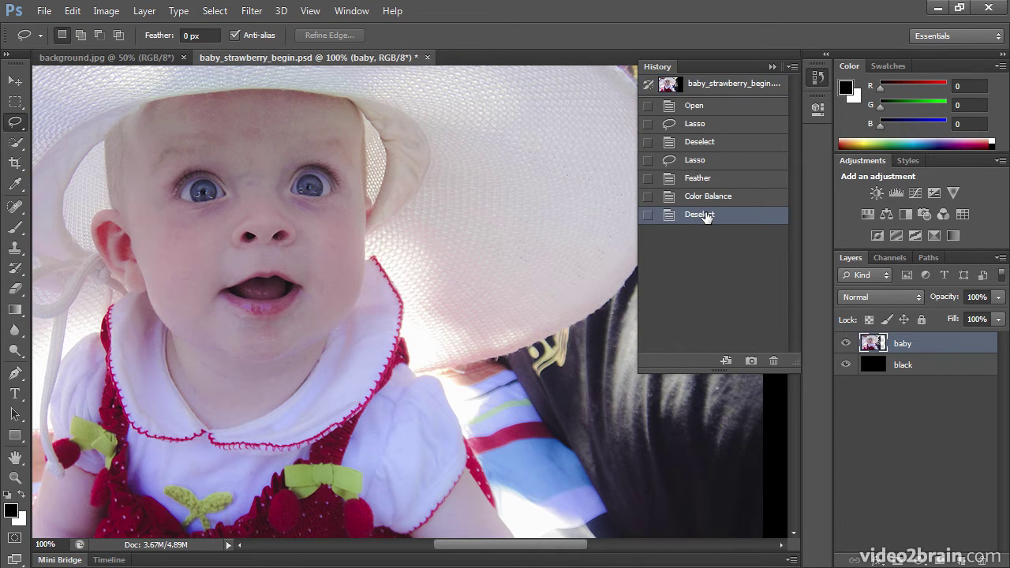
click(700, 105)
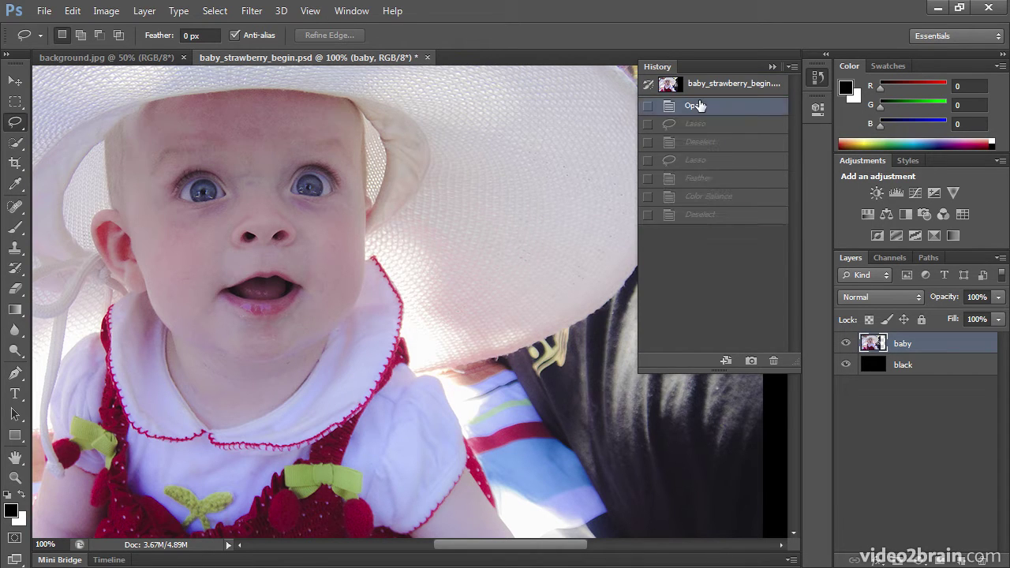
click(700, 215)
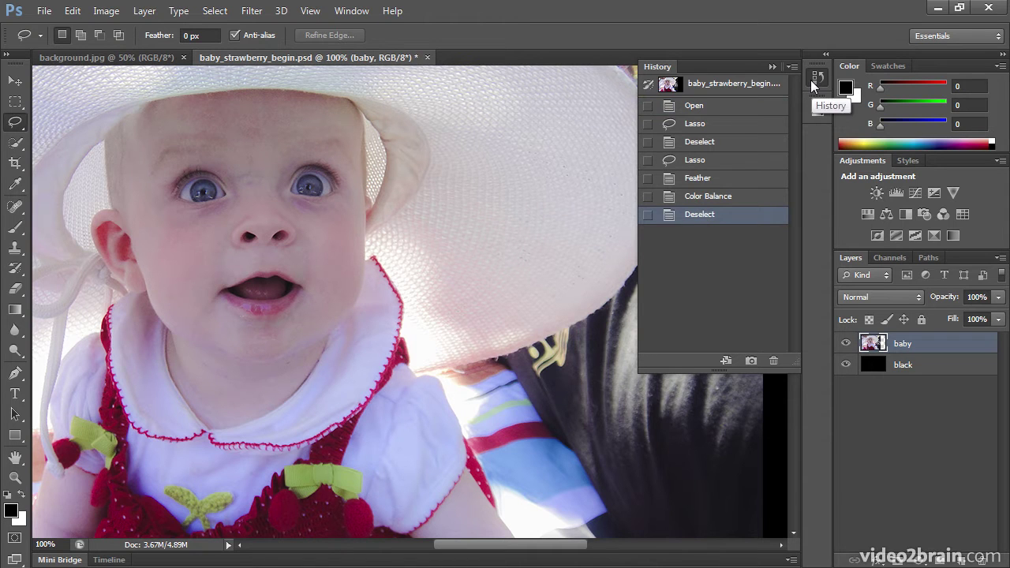
click(811, 80)
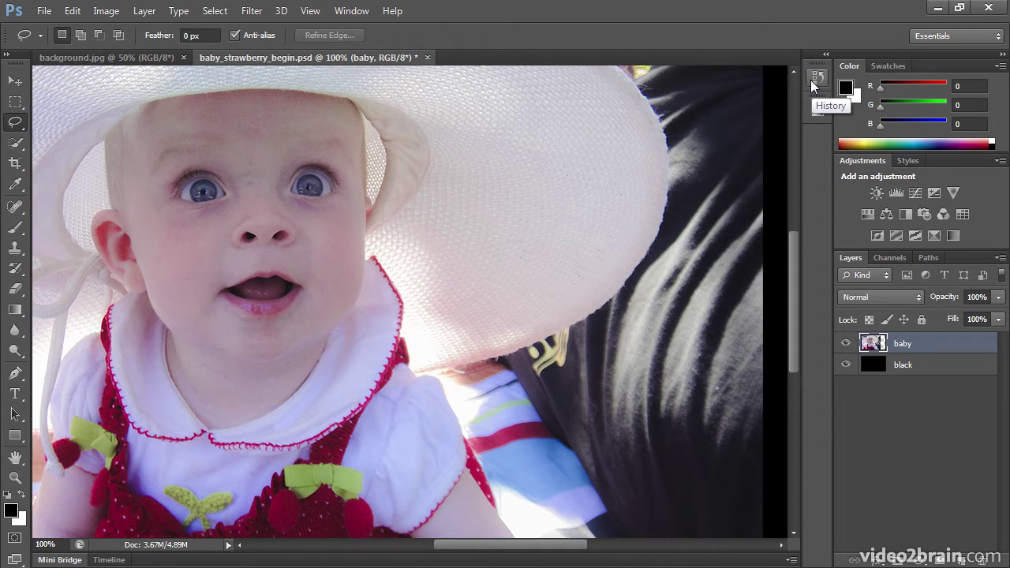
key(ctrl+0)
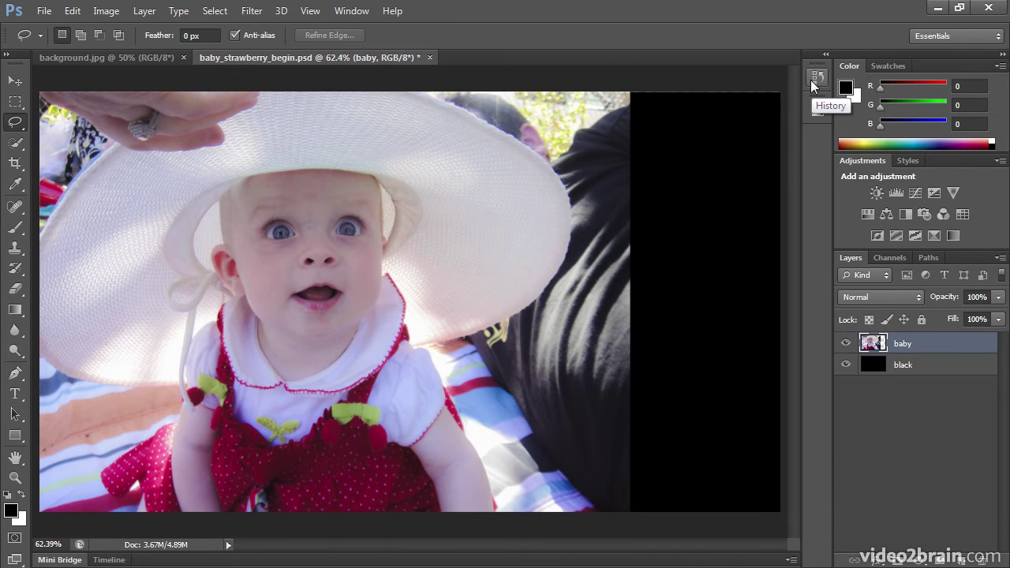
click(846, 365)
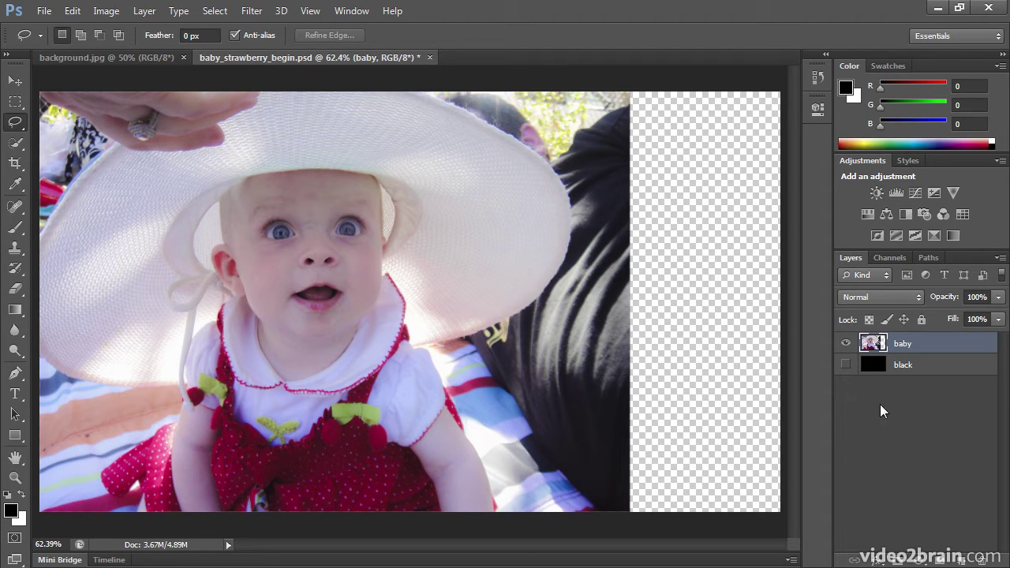
click(846, 366)
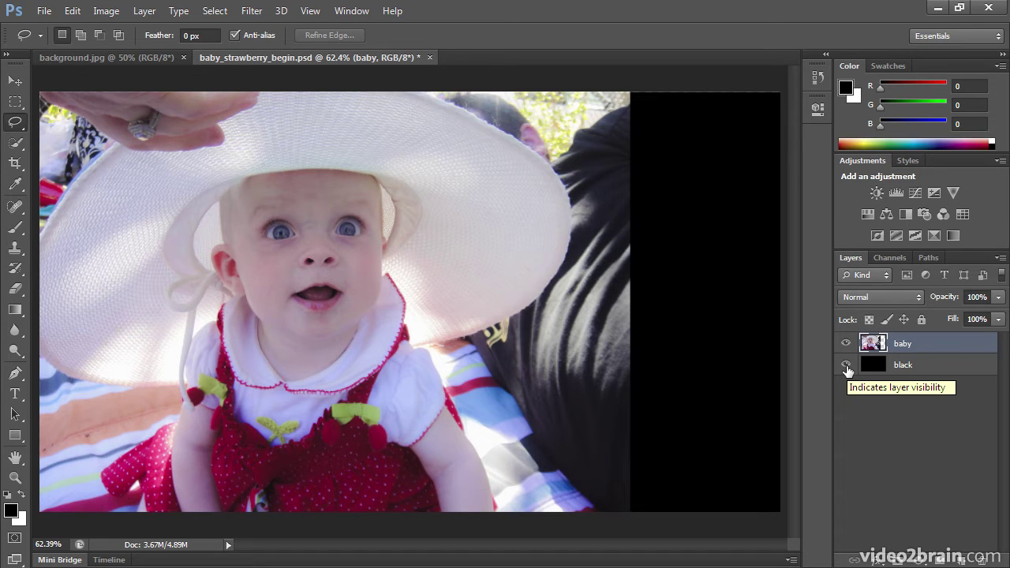
click(14, 165)
click(83, 189)
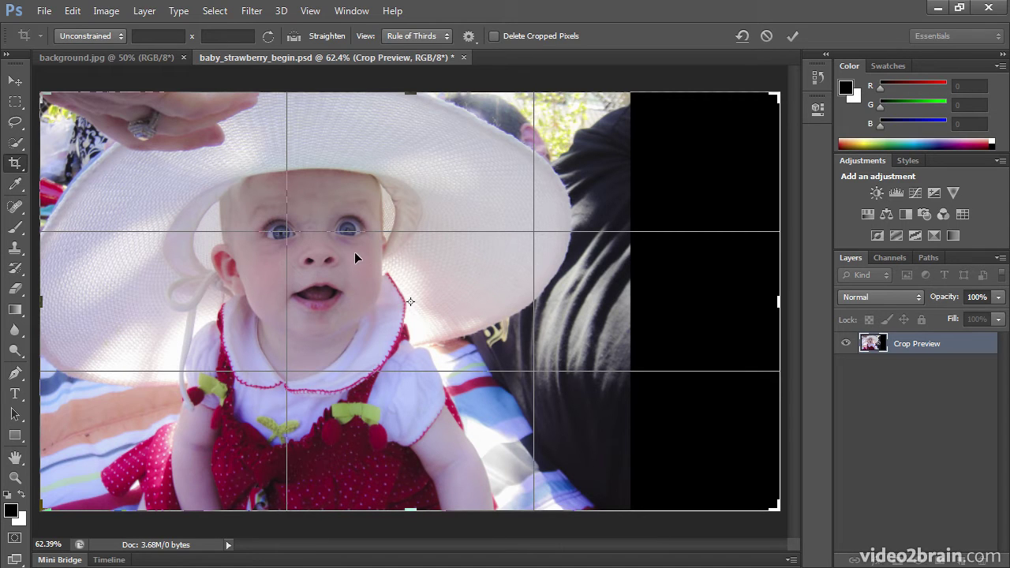
click(12, 84)
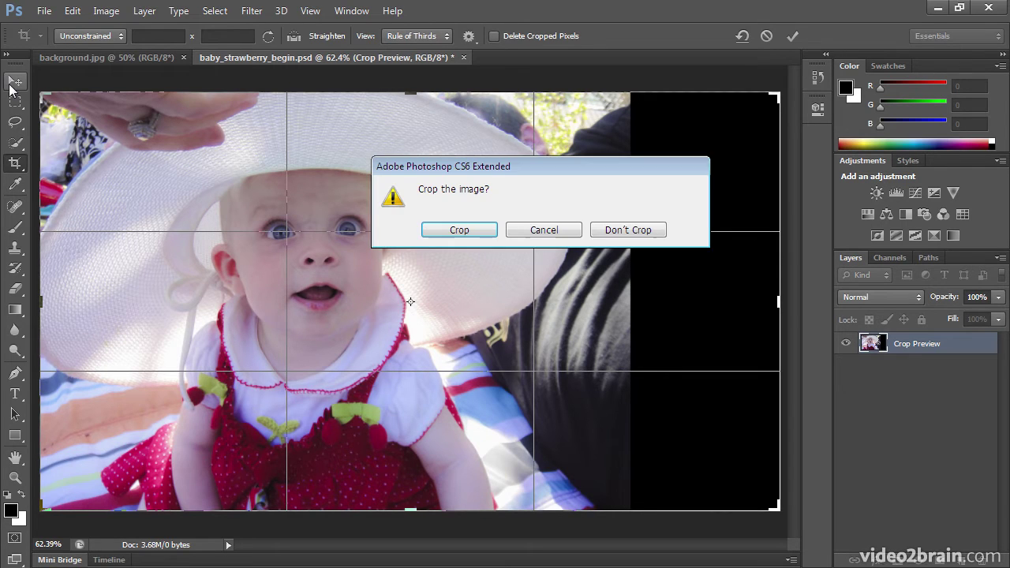
click(620, 230)
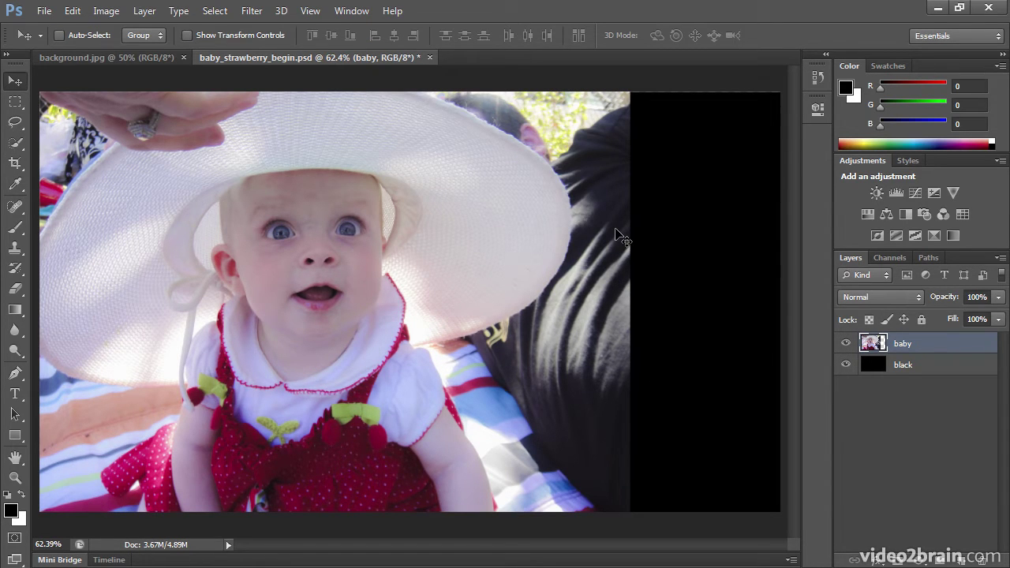
- Switch to background.jpg and choose the Polygonal Lasso Tool
click(110, 57)
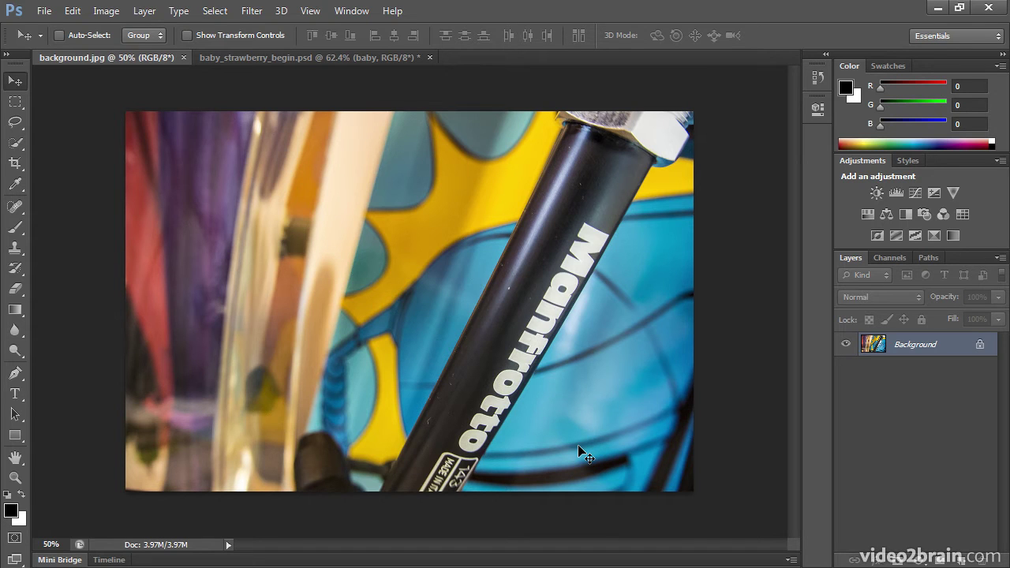
drag(15, 122, 110, 135)
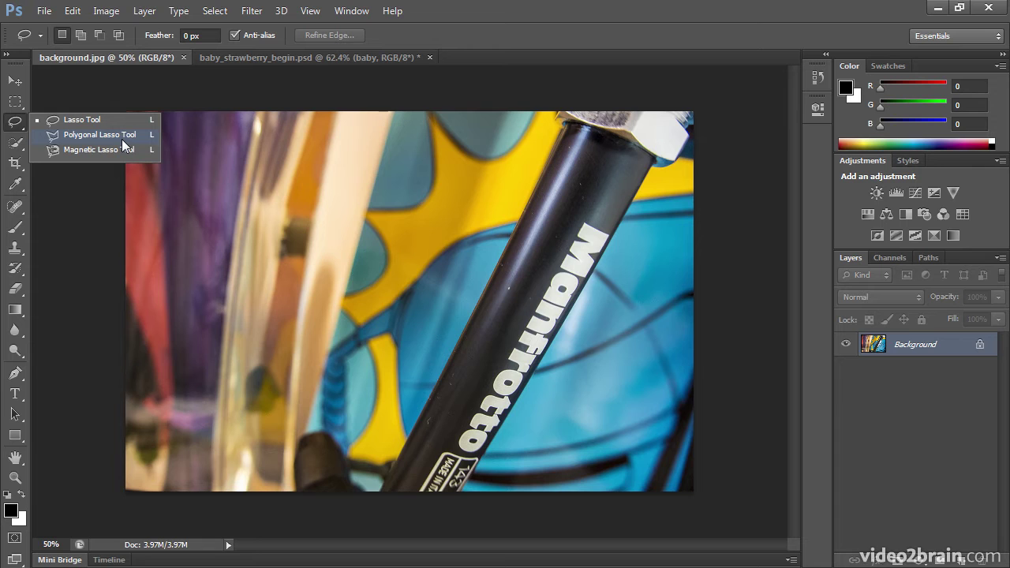
click(121, 139)
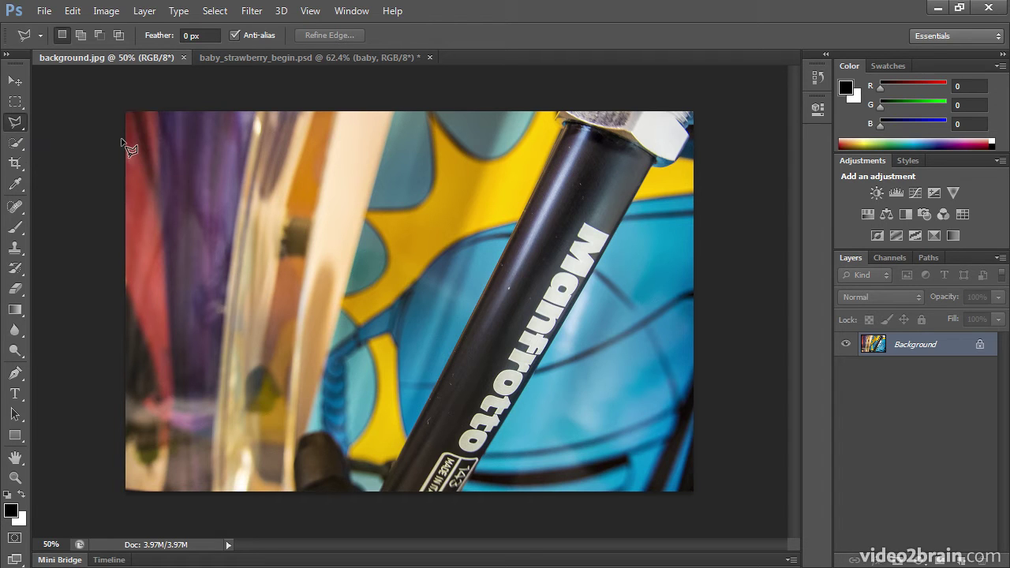
- Outline the diagonal Manfrotto tripod leg with polygonal lasso points, closing at the start point
click(373, 493)
click(543, 103)
click(729, 105)
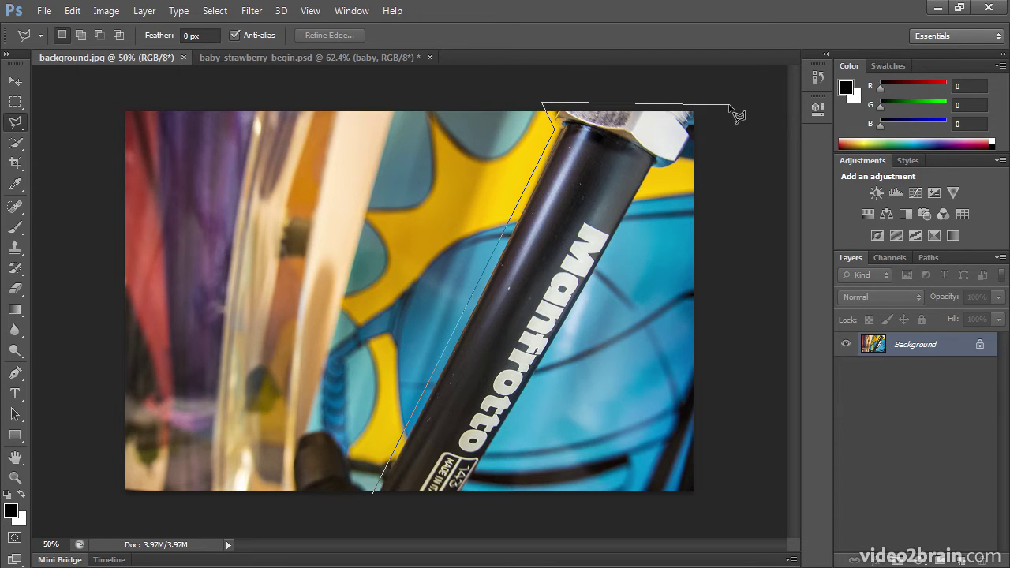
click(677, 170)
click(652, 171)
click(594, 282)
click(464, 499)
click(375, 497)
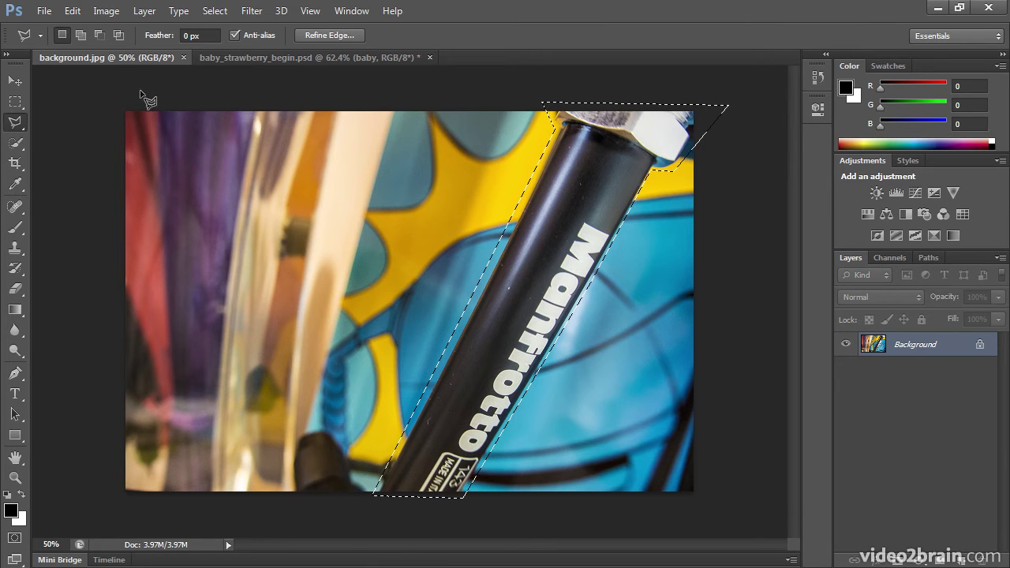
click(73, 10)
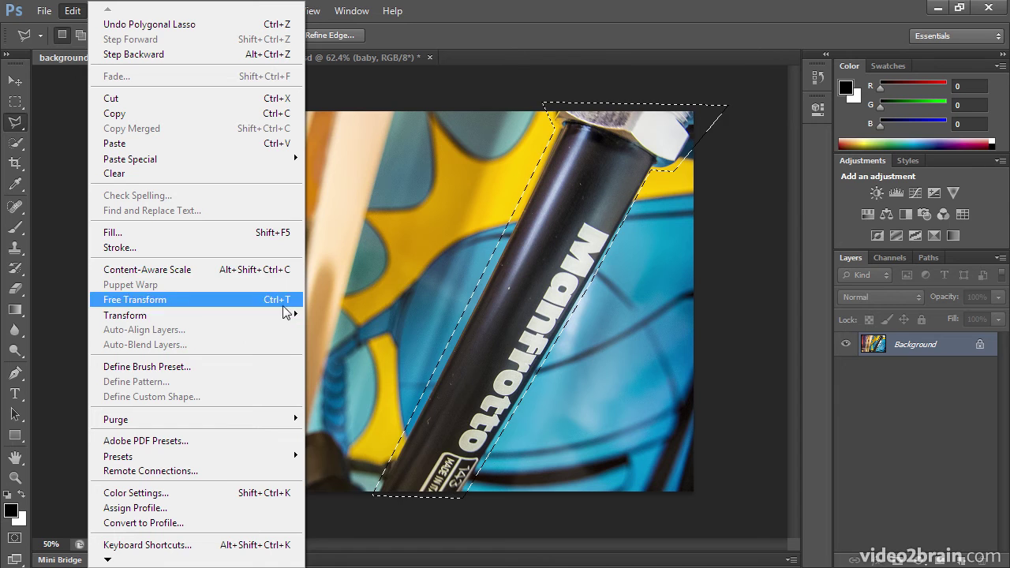
- Content-aware fill the tube area twice, deselect, and place a first new polygonal anchor
click(235, 227)
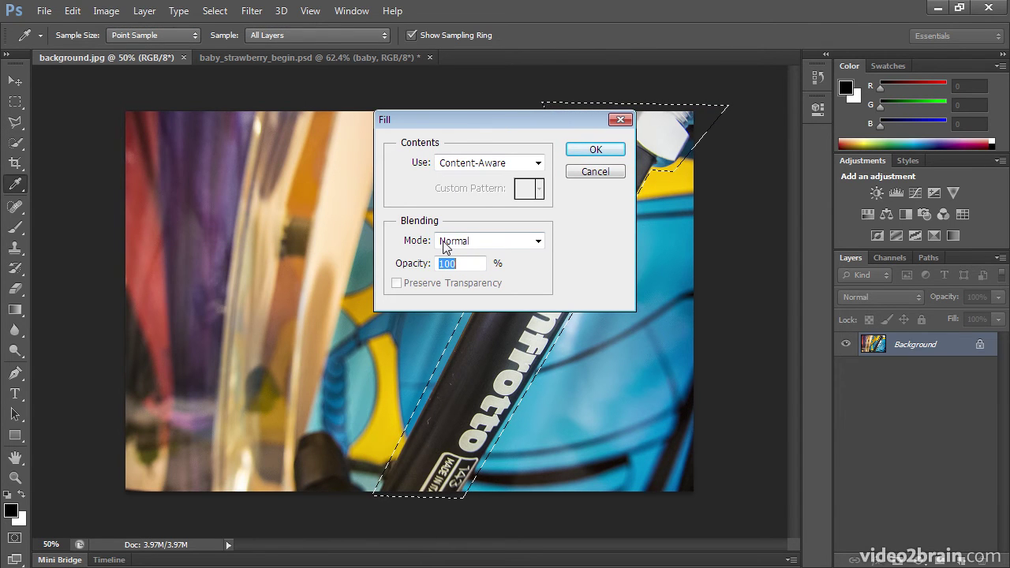
click(585, 150)
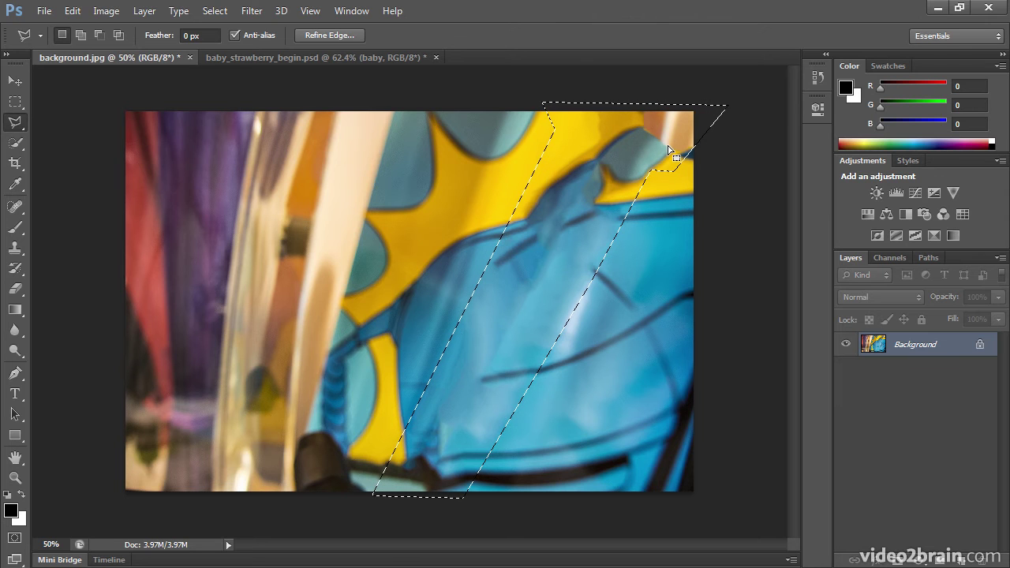
click(71, 10)
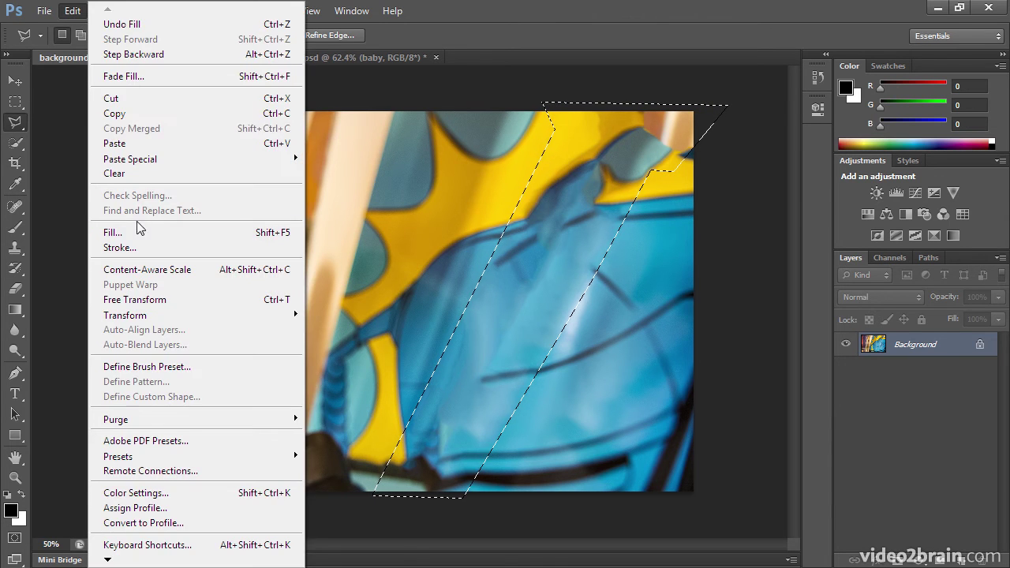
click(139, 234)
click(593, 150)
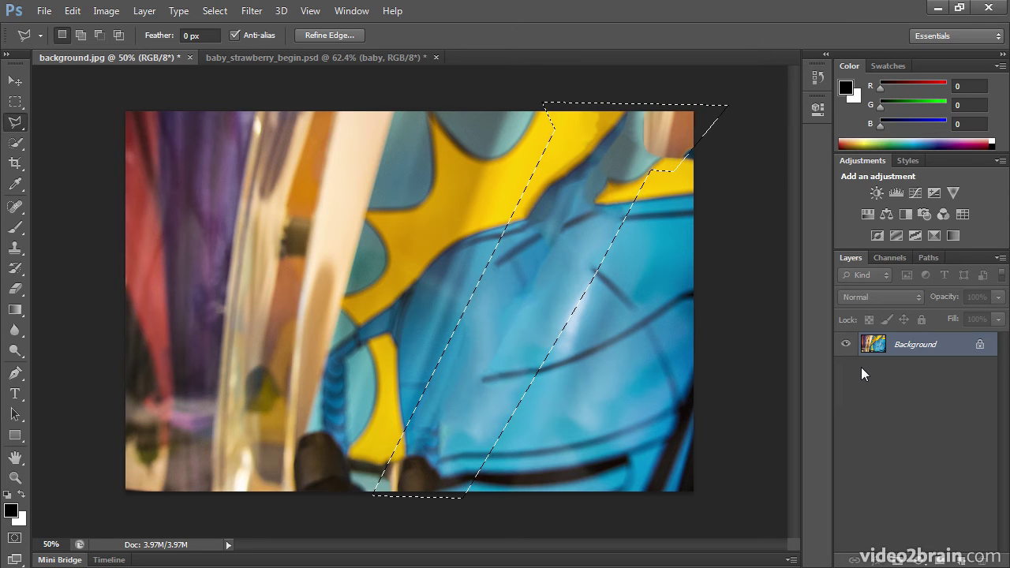
key(ctrl+d)
click(399, 304)
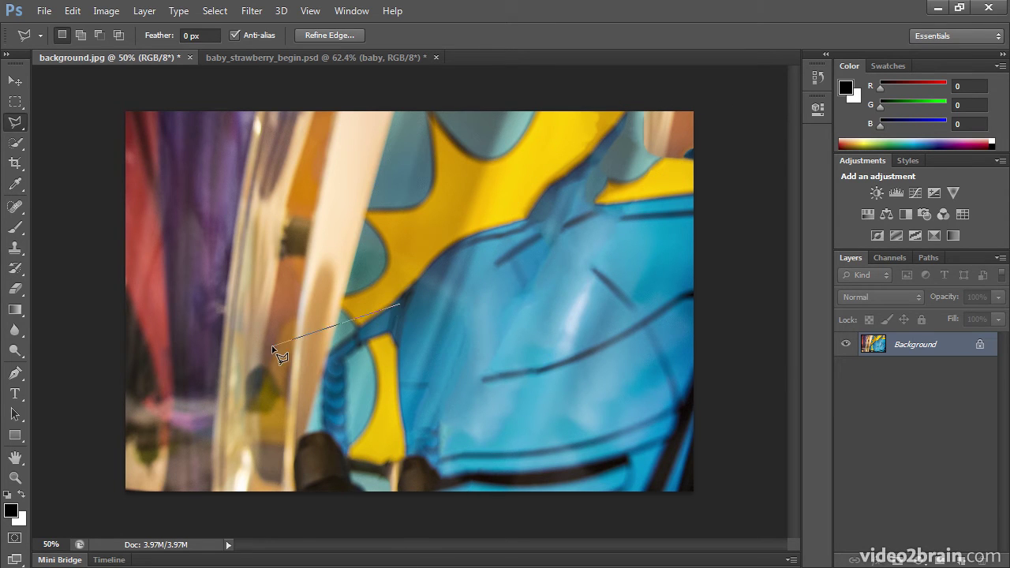
click(273, 347)
click(598, 430)
key(Escape)
click(619, 319)
click(399, 267)
double_click(389, 426)
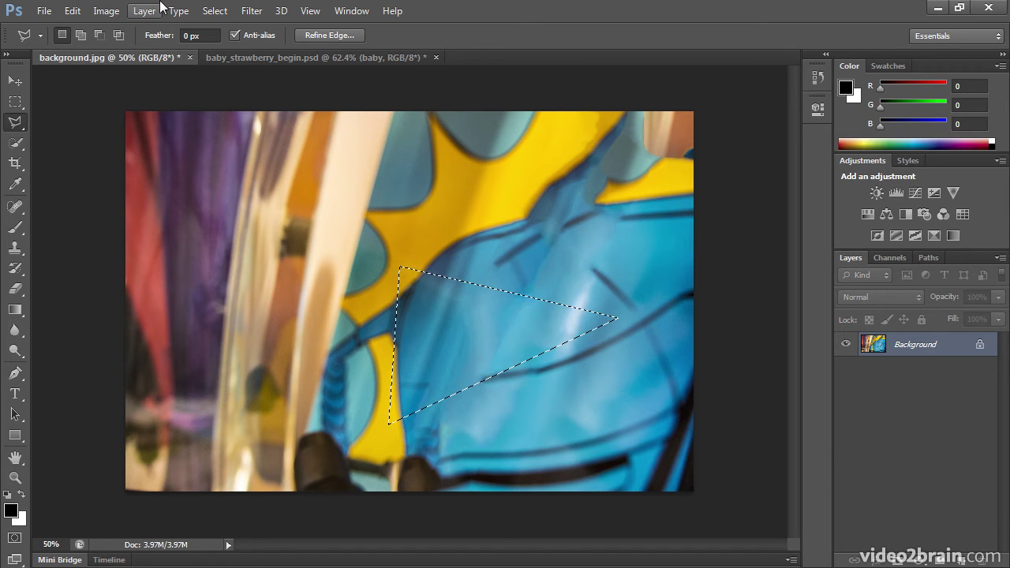
click(210, 10)
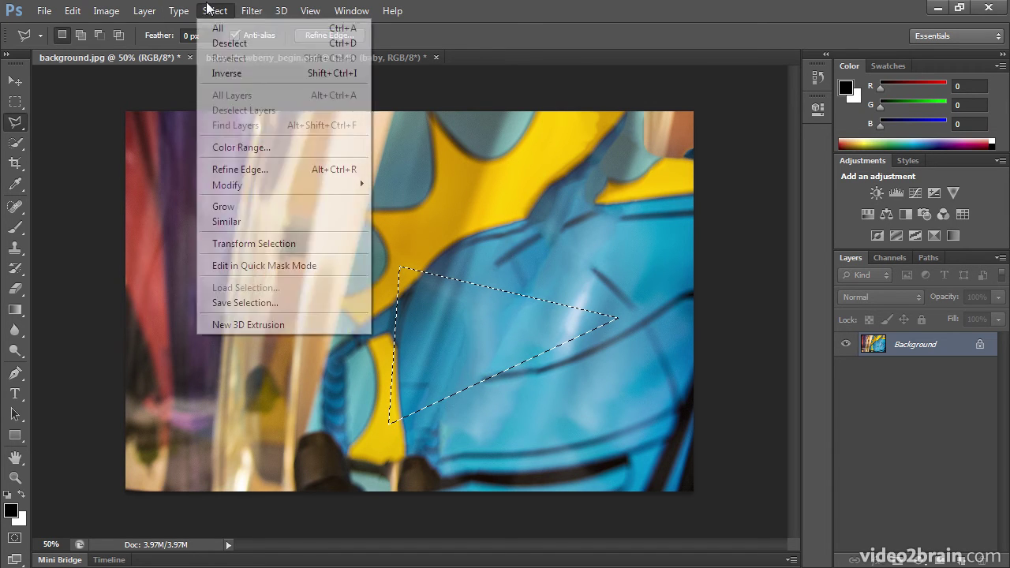
click(215, 45)
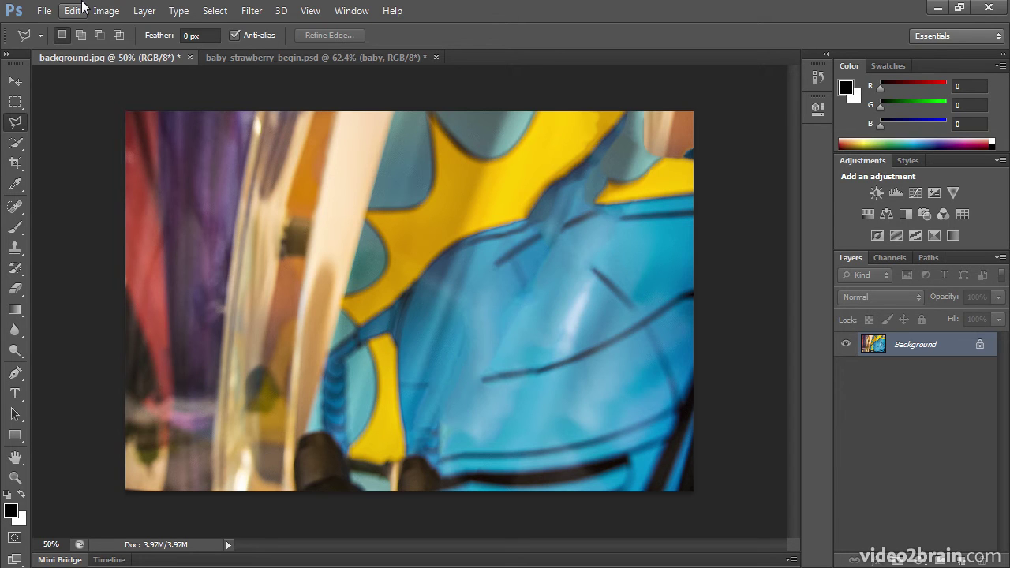
- Select all of background.jpg, copy it, and return to baby_strawberry_begin.psd
click(211, 10)
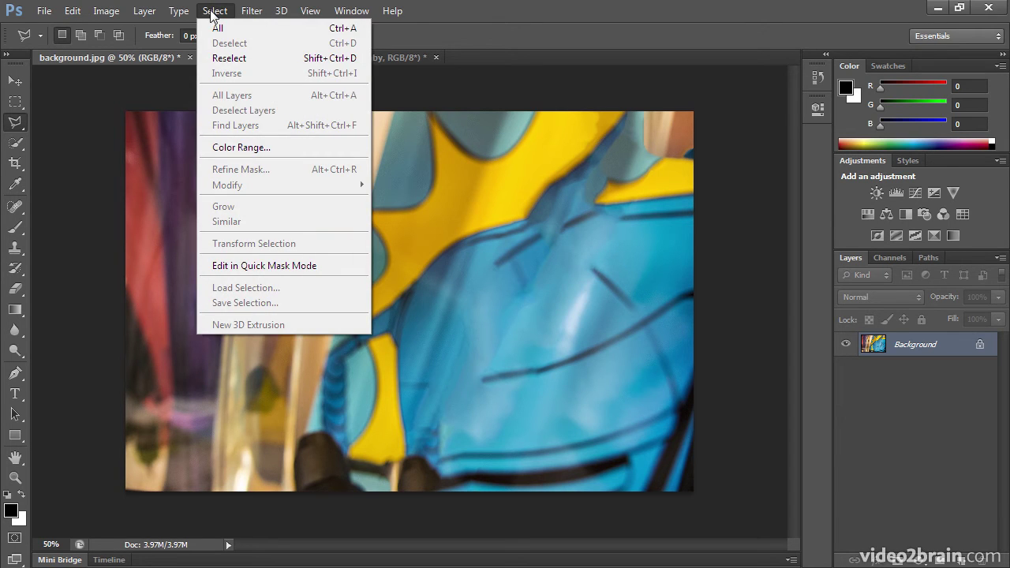
click(217, 28)
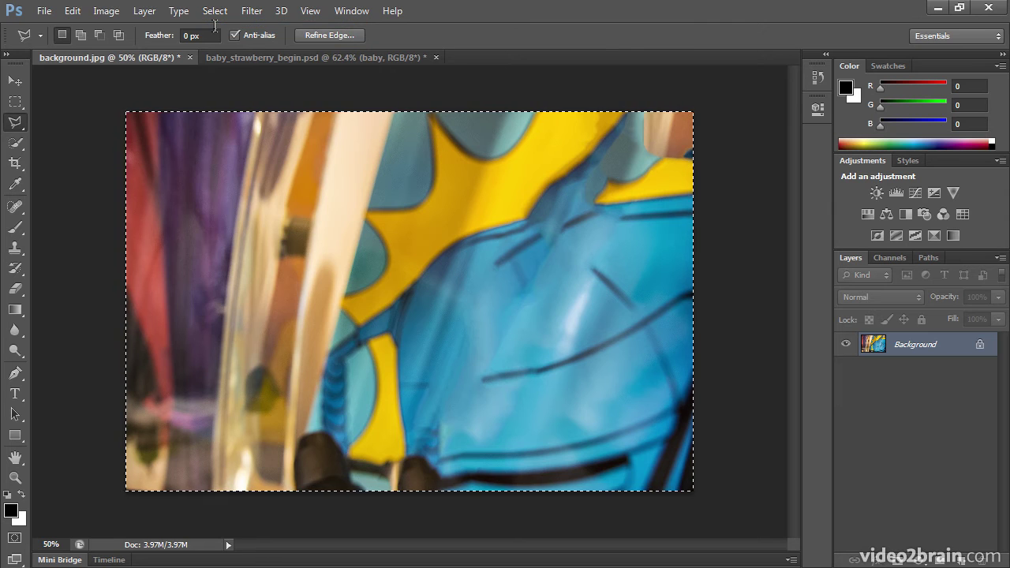
click(70, 10)
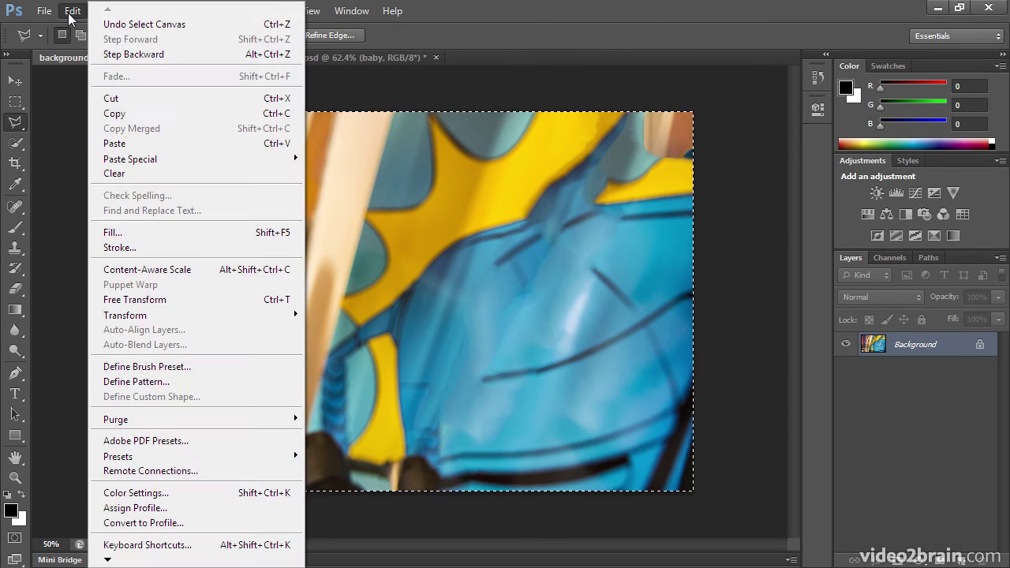
click(159, 119)
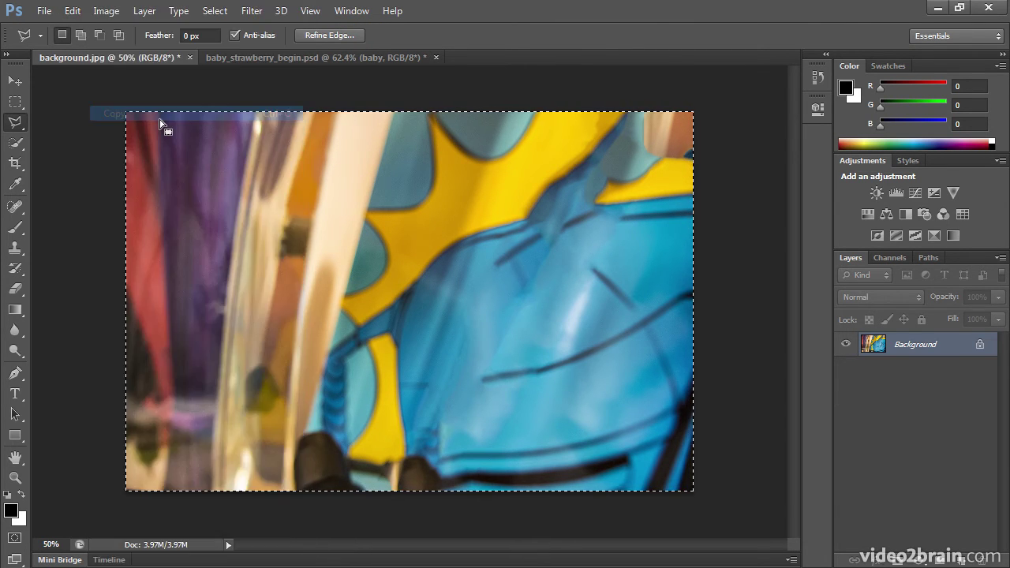
click(262, 59)
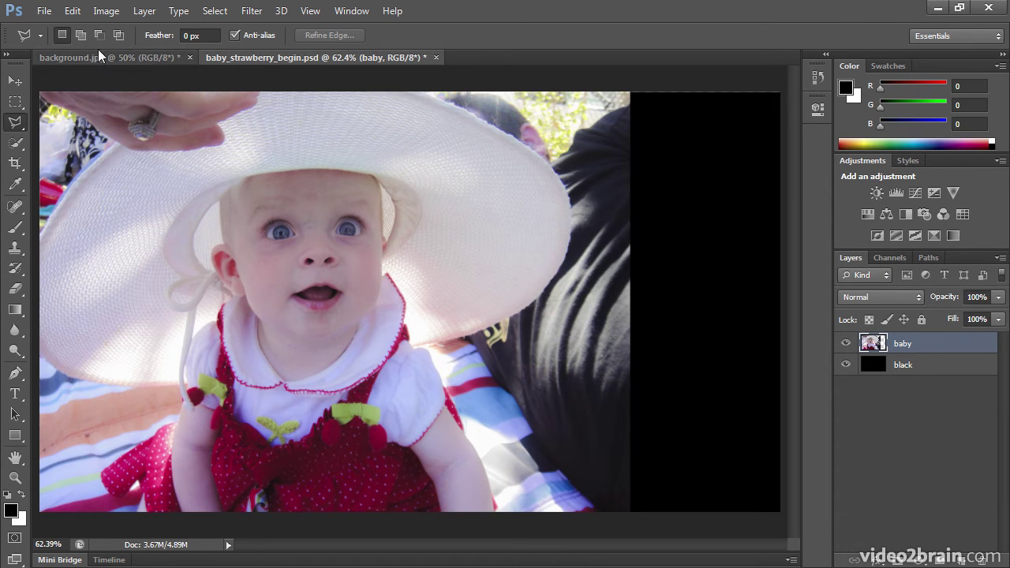
- Paste the colourful image as a new layer and nudge it about 20 px left
click(72, 16)
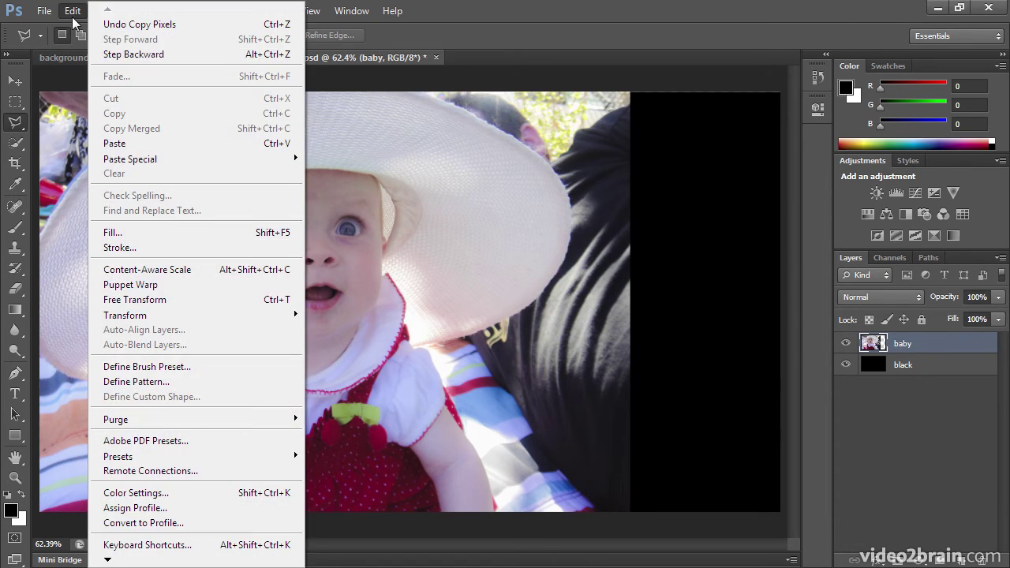
click(163, 143)
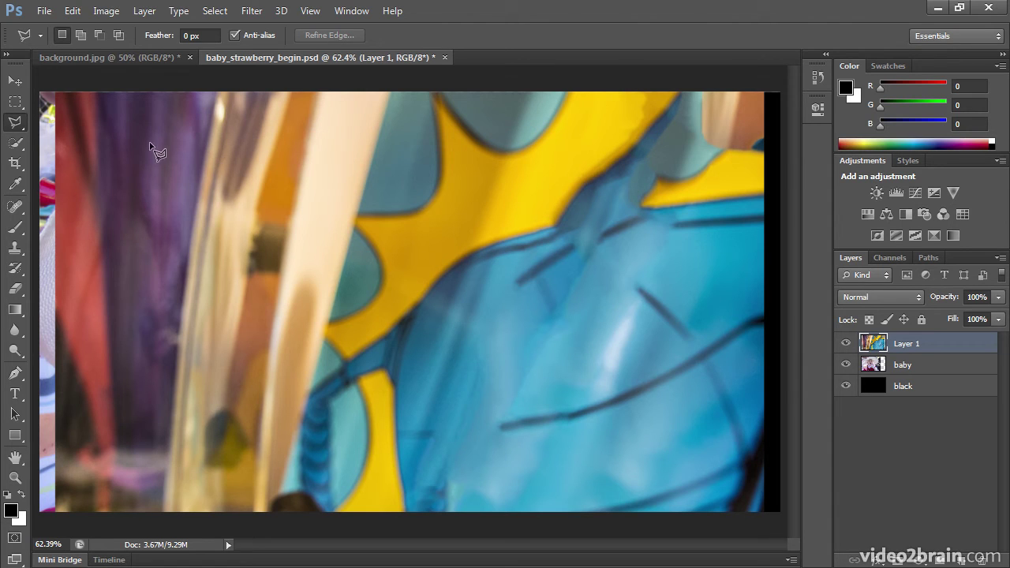
click(15, 81)
drag(309, 197, 295, 191)
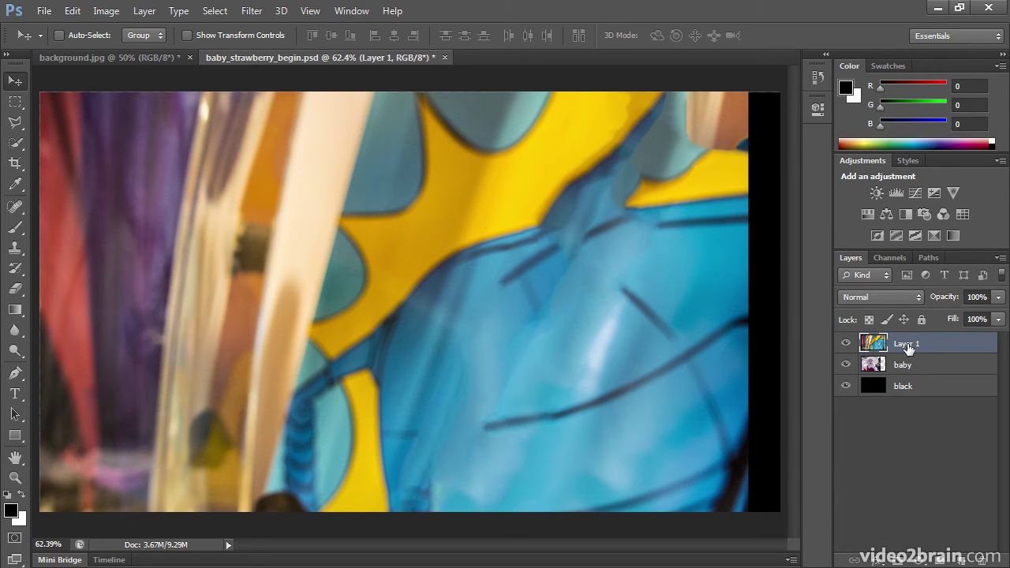
- Rename Layer 1 to 'background', move it below the baby layer, and reselect baby
double_click(908, 345)
text(ba)
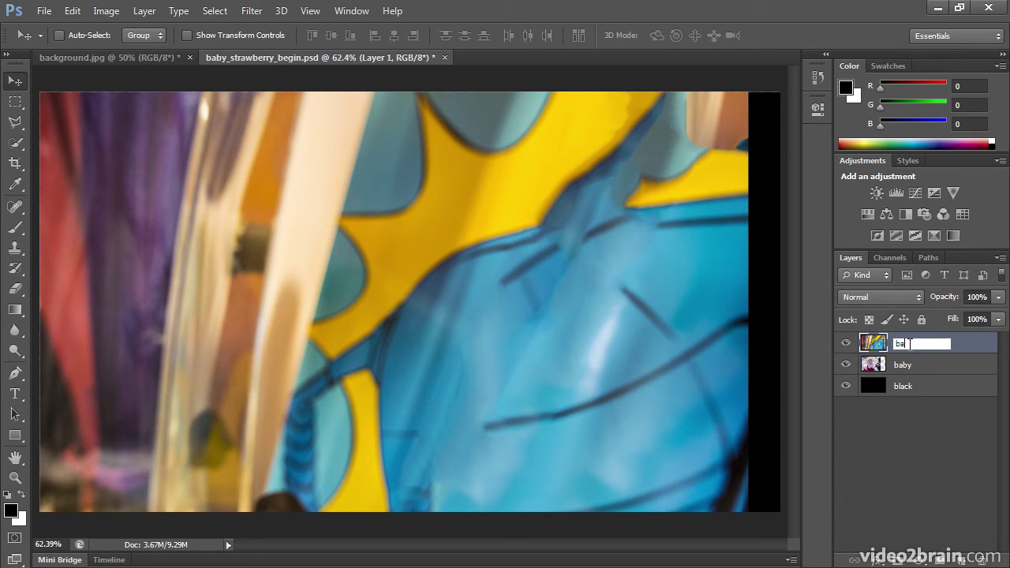
text(ckground)
key(Return)
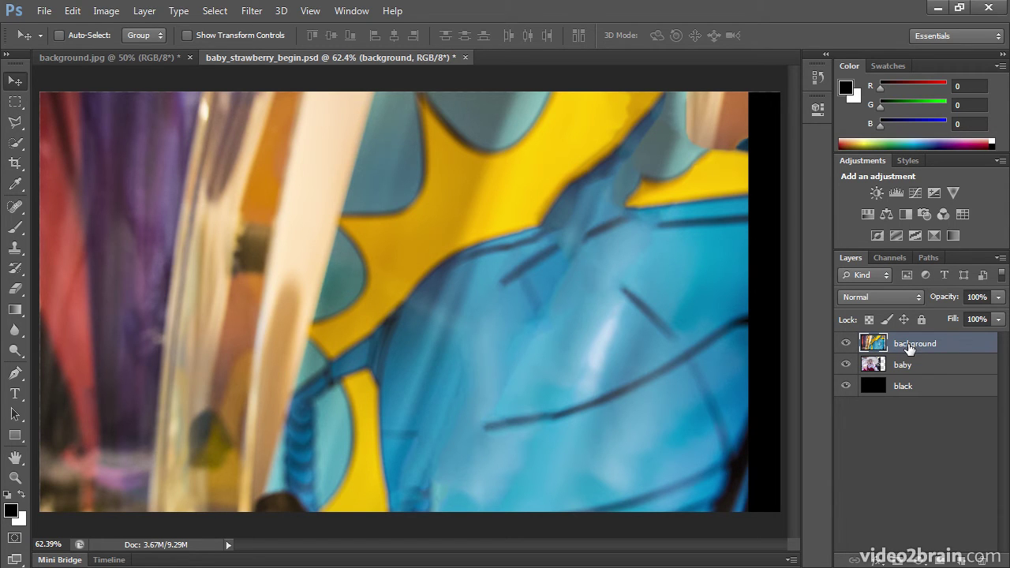
drag(909, 350, 907, 381)
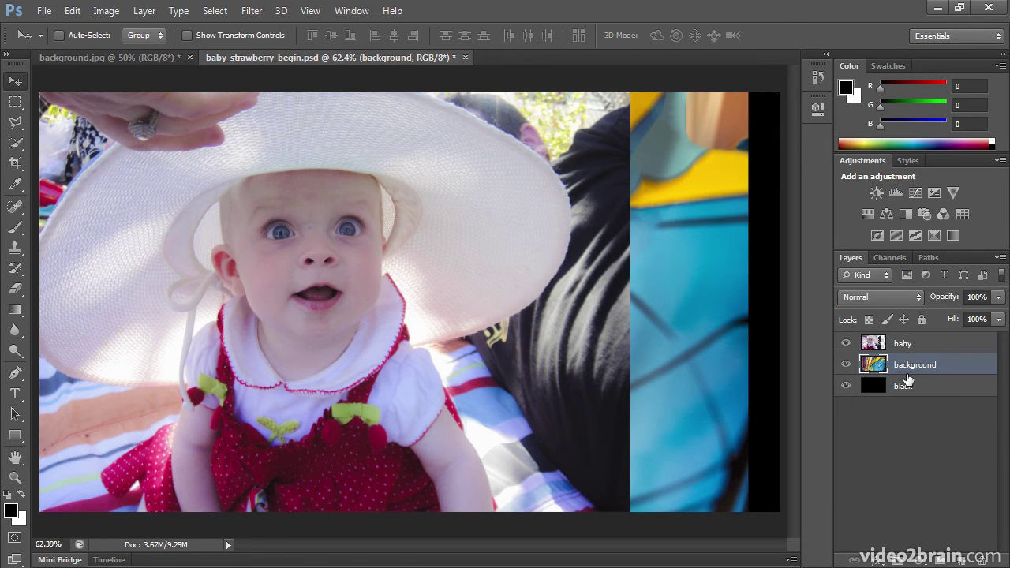
click(920, 346)
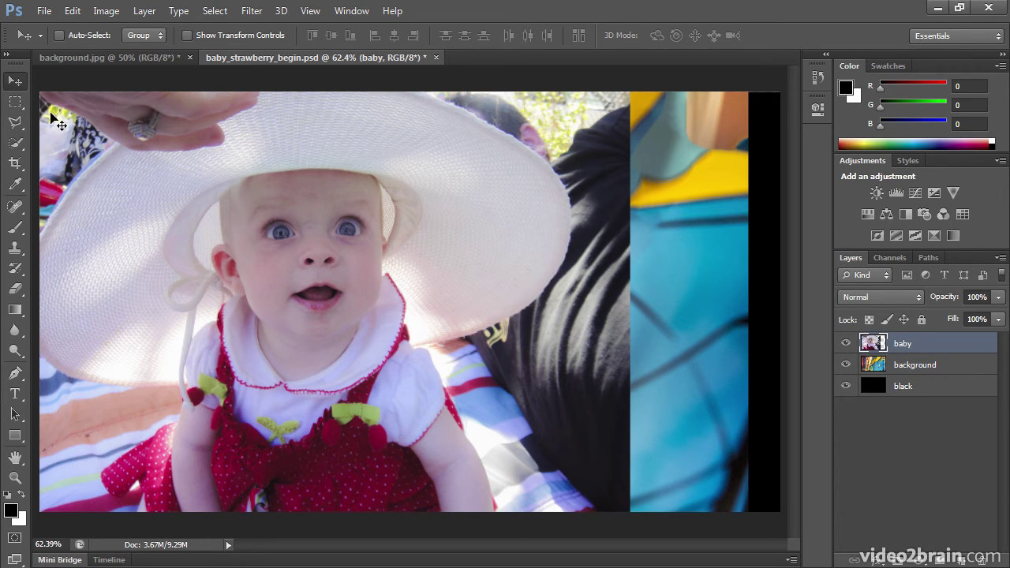
- Lasso around the baby and her hat, then subtract a small area near the bottom
mouse_move(14, 122)
mouse_down()
mouse_move(124, 109)
mouse_move(201, 76)
mouse_move(263, 73)
mouse_move(410, 77)
mouse_move(521, 116)
mouse_move(572, 160)
mouse_move(593, 207)
mouse_move(582, 281)
mouse_move(522, 335)
mouse_move(457, 359)
mouse_move(488, 466)
mouse_move(509, 461)
mouse_move(503, 521)
mouse_move(403, 540)
mouse_move(202, 539)
mouse_move(107, 533)
mouse_move(69, 513)
mouse_move(53, 478)
mouse_move(150, 403)
mouse_move(67, 396)
mouse_move(38, 382)
mouse_move(26, 353)
mouse_move(26, 234)
mouse_move(94, 148)
mouse_up()
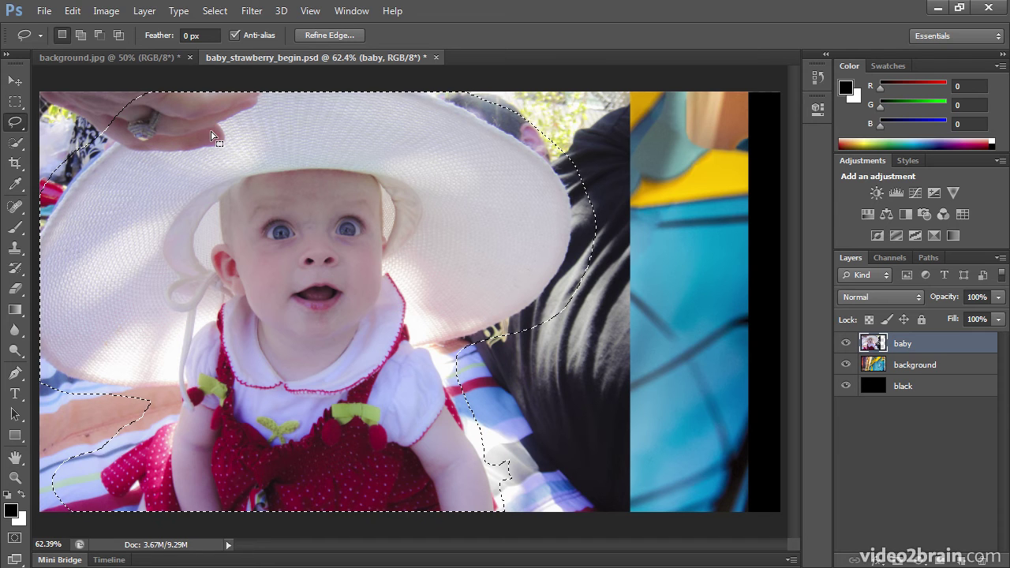
click(101, 35)
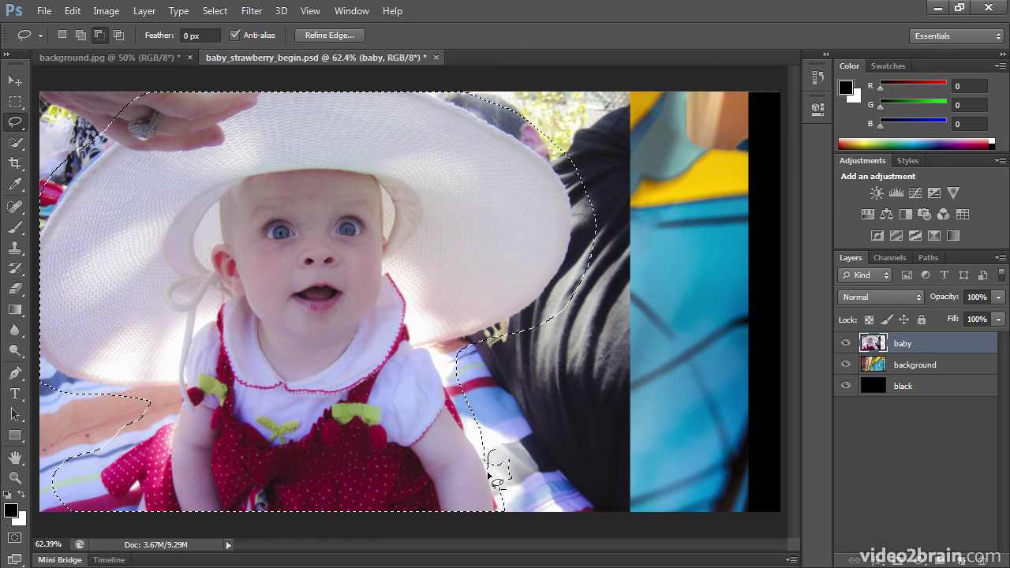
mouse_move(508, 500)
mouse_down()
mouse_move(537, 487)
mouse_move(487, 441)
mouse_up()
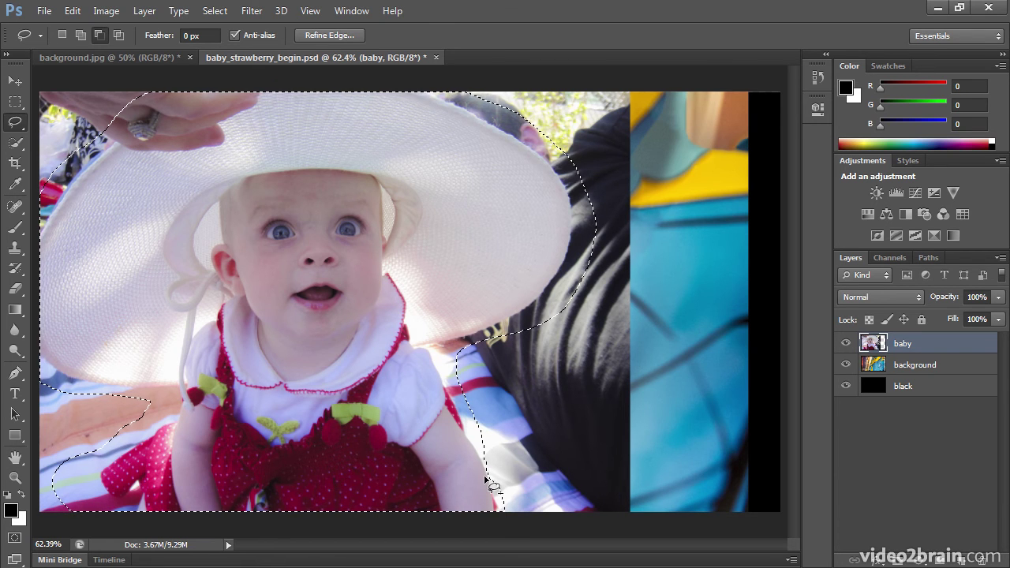
- Add areas along the bottom edge and up the baby's arm to the selection
click(80, 35)
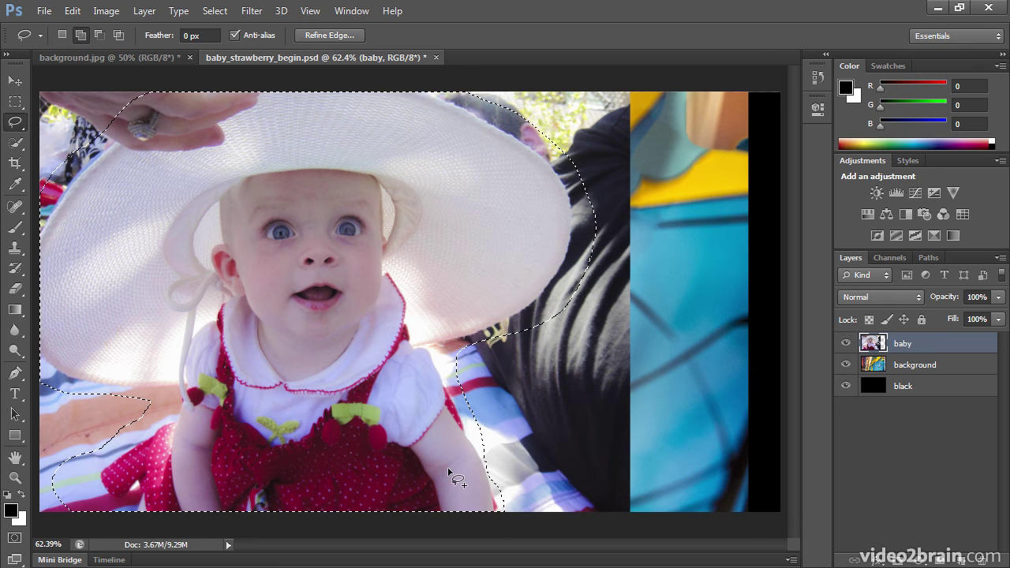
drag(449, 453, 461, 447)
drag(456, 494, 449, 461)
mouse_move(485, 527)
mouse_down()
mouse_move(417, 475)
mouse_move(412, 447)
mouse_move(426, 424)
mouse_up()
- Feather the baby selection with a 35-pixel radius
click(227, 11)
mouse_move(251, 184)
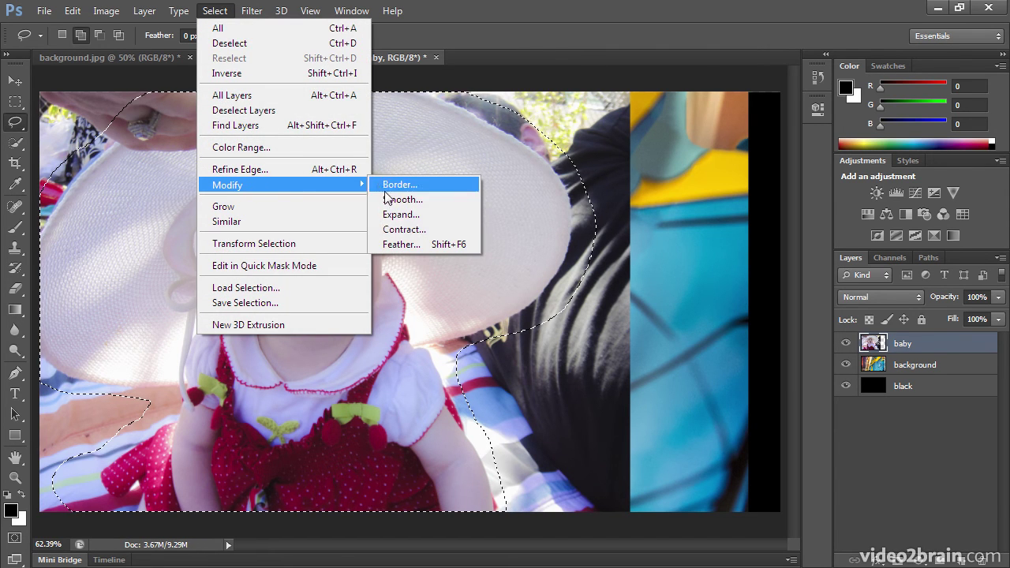
click(404, 244)
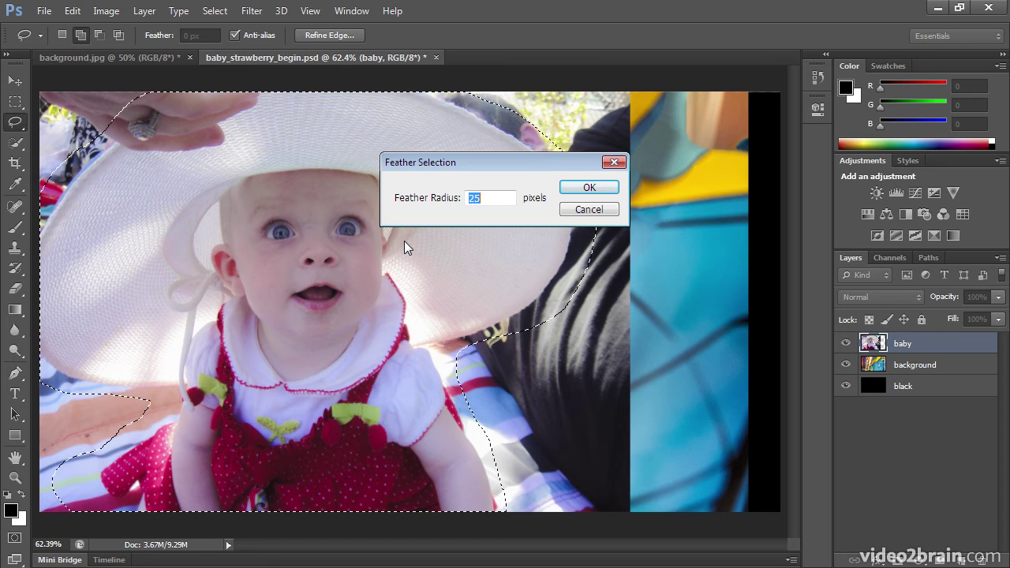
text(3)
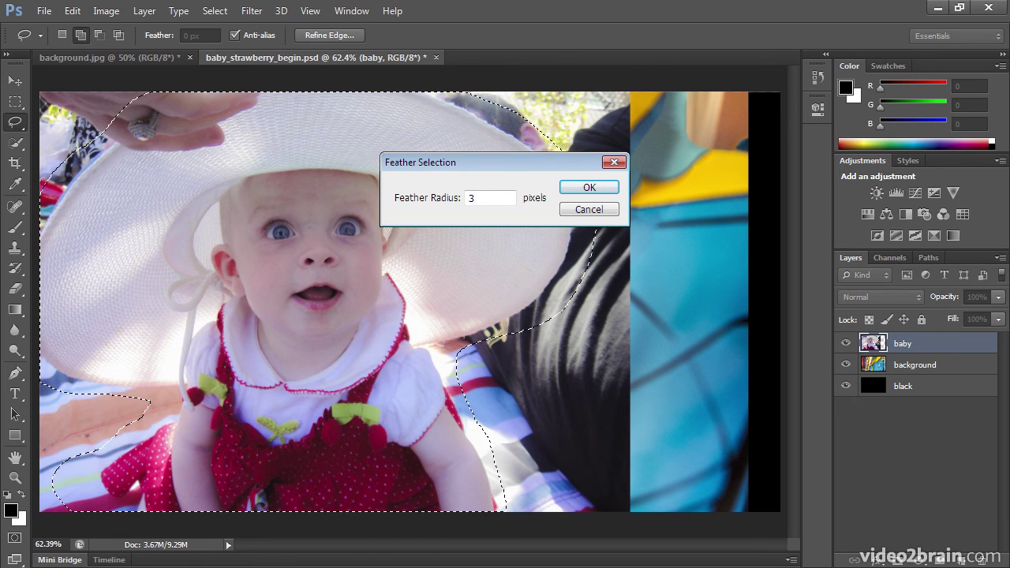
text(5)
key(Return)
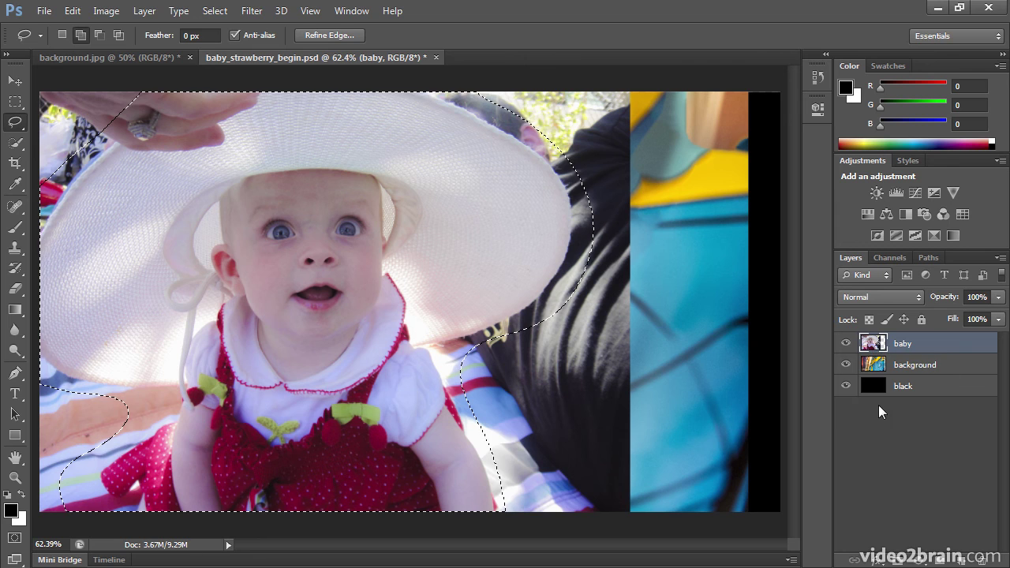
- Add a layer mask to the baby layer from the feathered selection
click(899, 561)
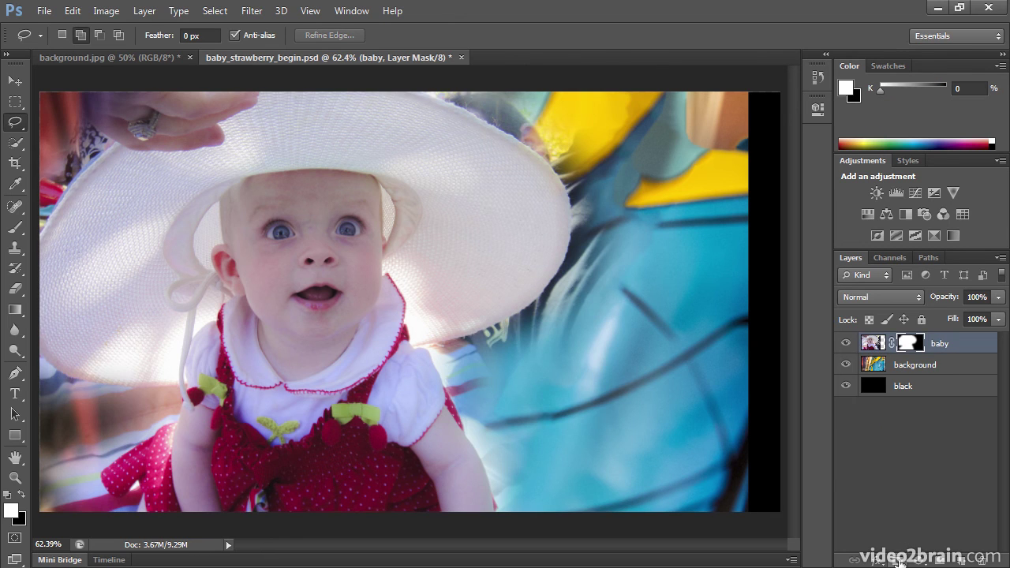